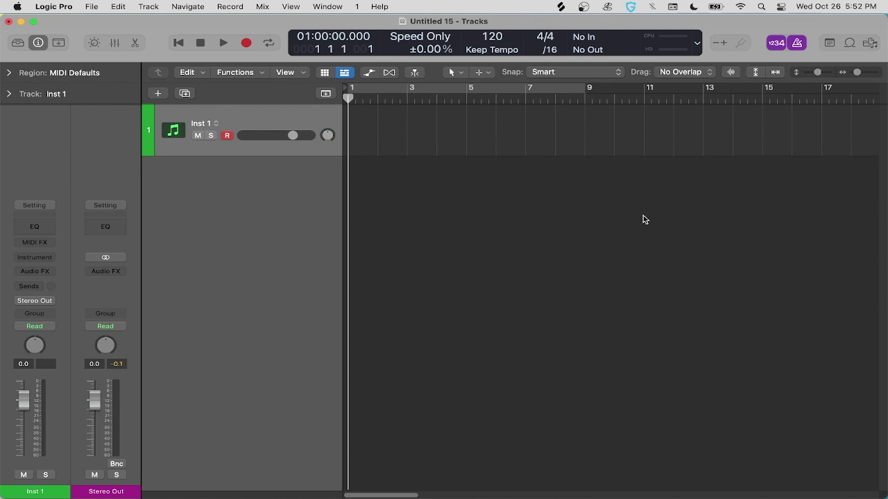
- Turn off the metronome click and switch to Splice
{"action": "left_click_drag", "start_coordinate": [631, 198], "coordinate": [468, 159]}
{"action": "left_click", "coordinate": [799, 43]}
{"action": "left_click", "coordinate": [369, 478]}
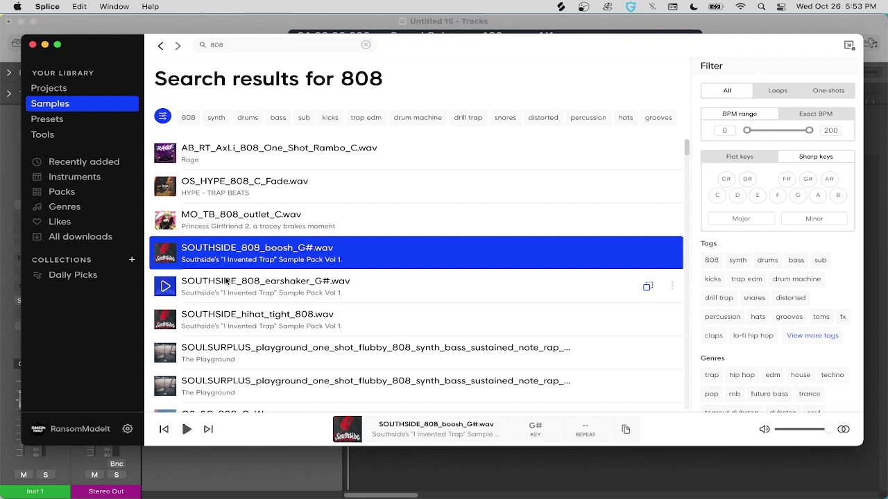
- Lower the preview volume and replace the current sample search with "foley"
{"action": "double_click", "coordinate": [215, 46]}
{"action": "key", "text": "BackSpace"}
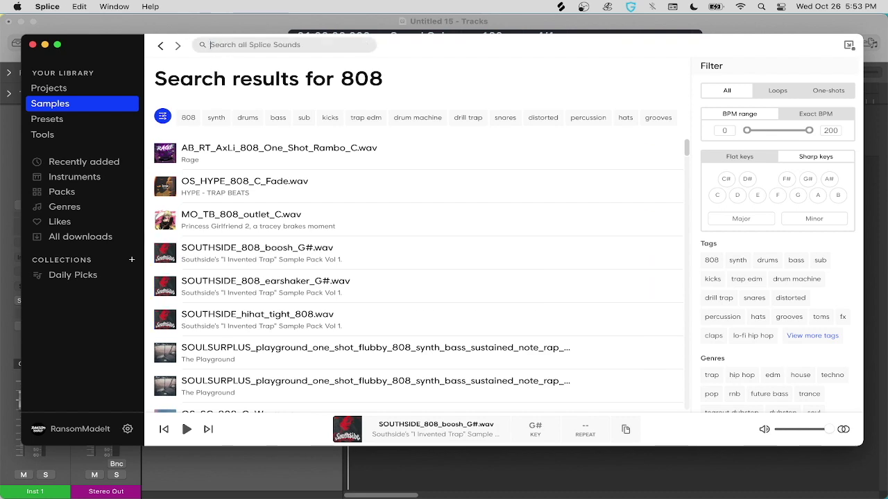
{"action": "scroll", "coordinate": [421, 279], "scroll_direction": "down", "scroll_amount": 5}
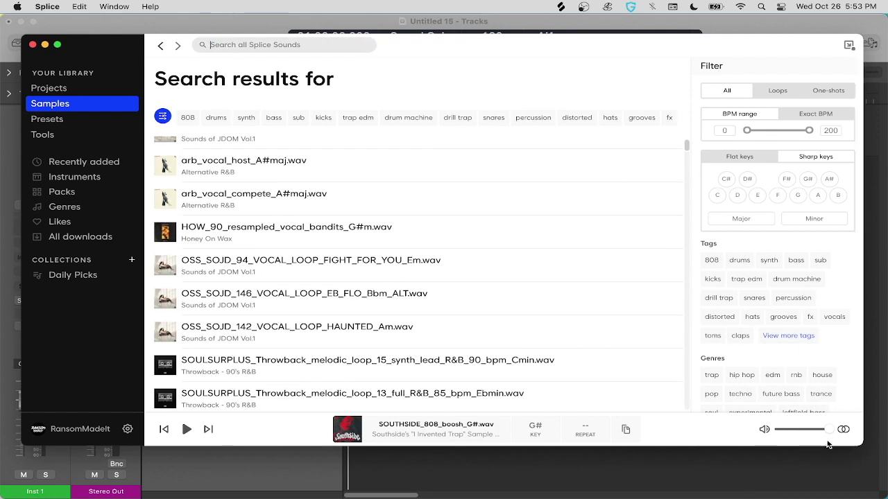
{"action": "left_click_drag", "start_coordinate": [829, 430], "coordinate": [803, 430]}
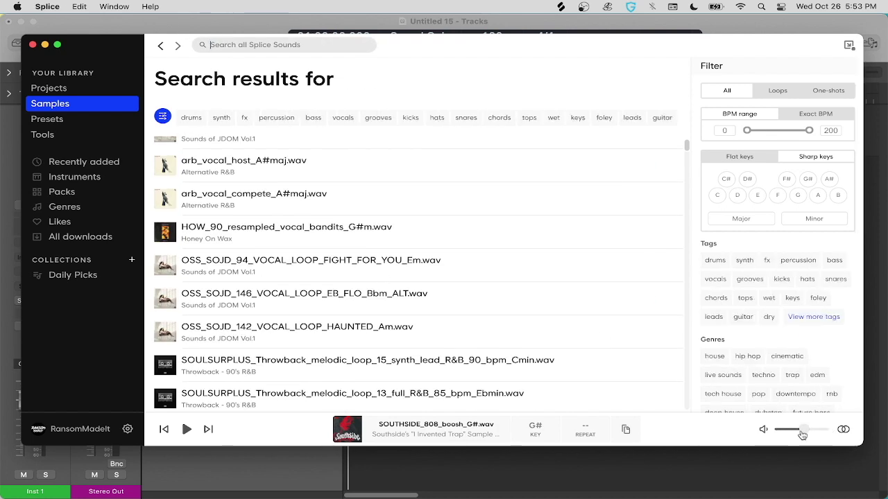
{"action": "left_click", "coordinate": [274, 45]}
{"action": "type", "text": "foley"}
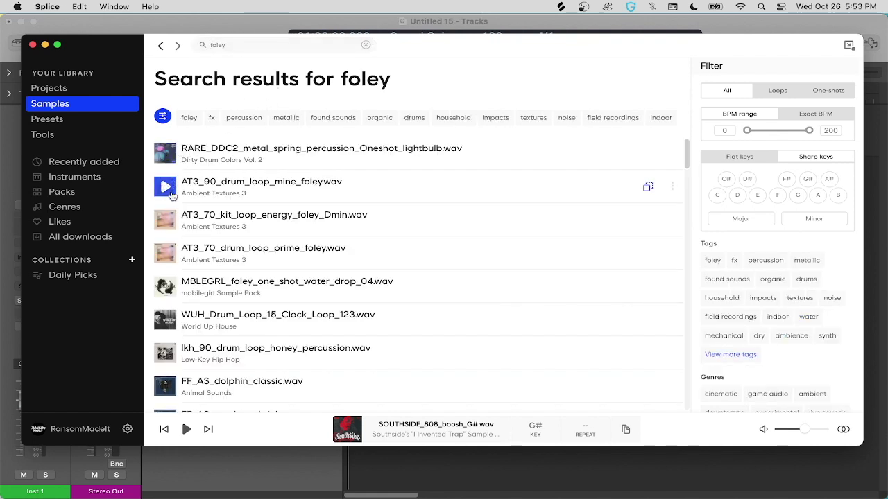
- Audition several foley results, including AT3_90_drum_loop_mine_foley.wav, MBLEGRL_foley_one_shot_water_drop_04.wav and AT3_70_kit_loop_energy_foley_Dmin.wav
{"action": "left_click", "coordinate": [170, 194]}
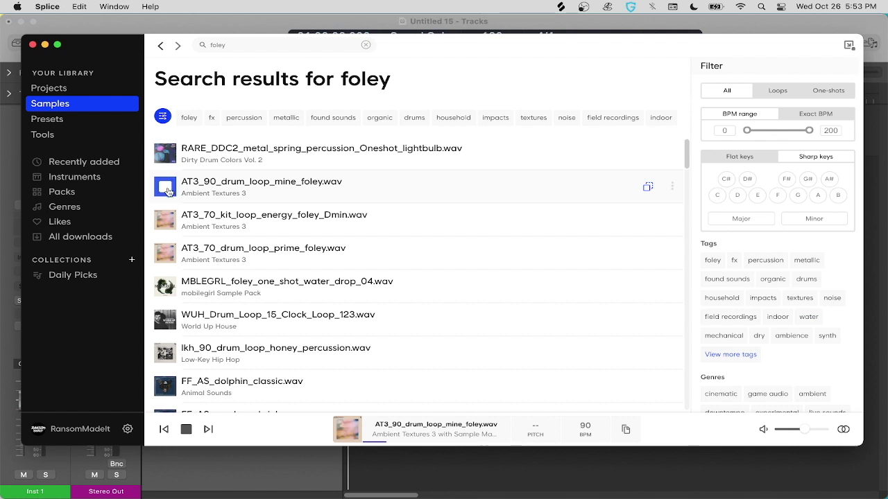
{"action": "left_click", "coordinate": [167, 191]}
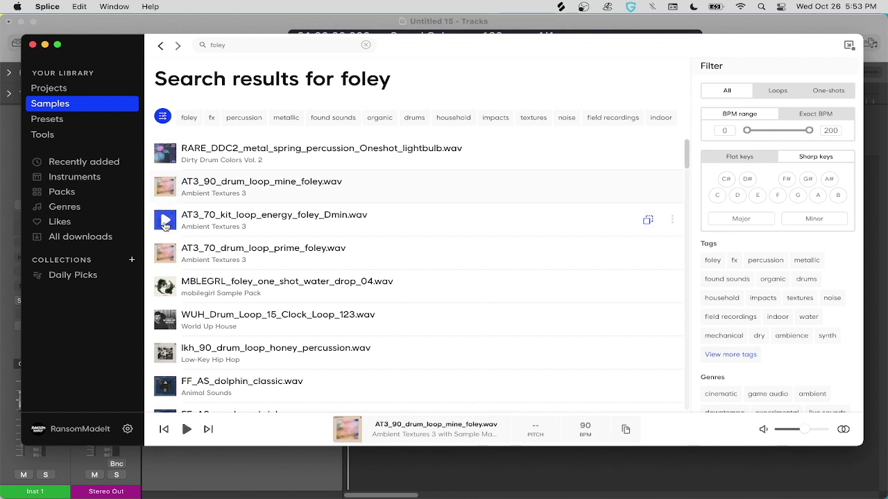
{"action": "left_click", "coordinate": [164, 221]}
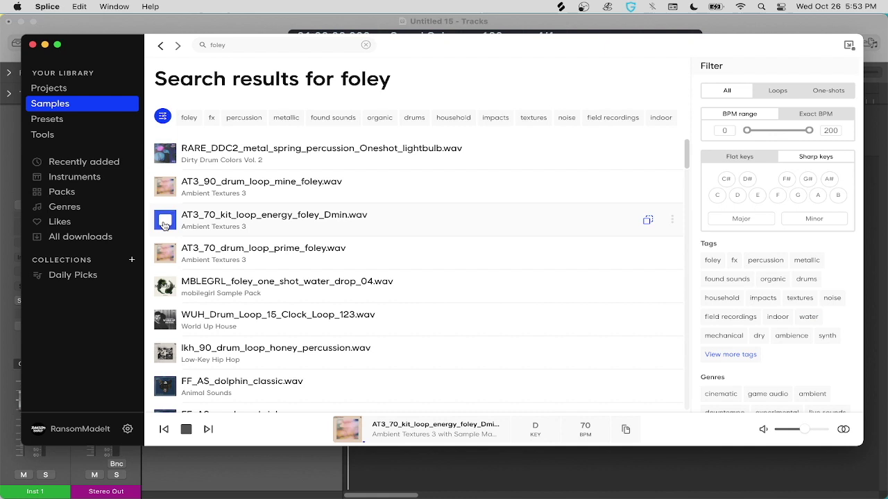
{"action": "left_click", "coordinate": [164, 287]}
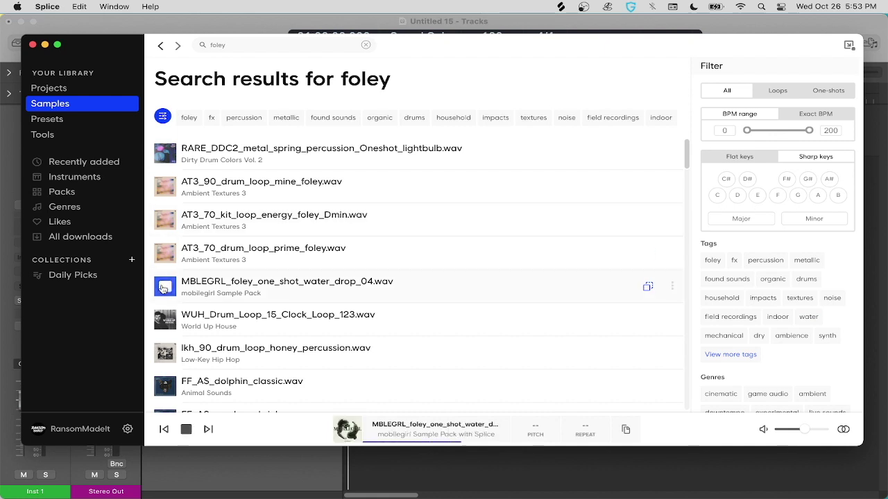
{"action": "left_click", "coordinate": [165, 253]}
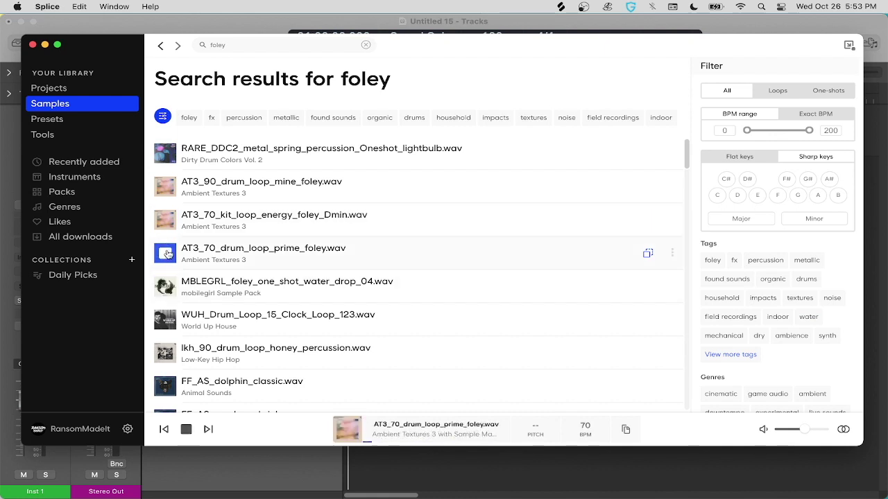
{"action": "left_click", "coordinate": [165, 220]}
- Import AT3_70_kit_loop_energy_foley_Dmin.wav into Logic Pro as a new audio track starting at bar 1 and play it back
{"action": "left_click_drag", "start_coordinate": [166, 220], "coordinate": [353, 195]}
{"action": "key", "text": "super+Tab"}
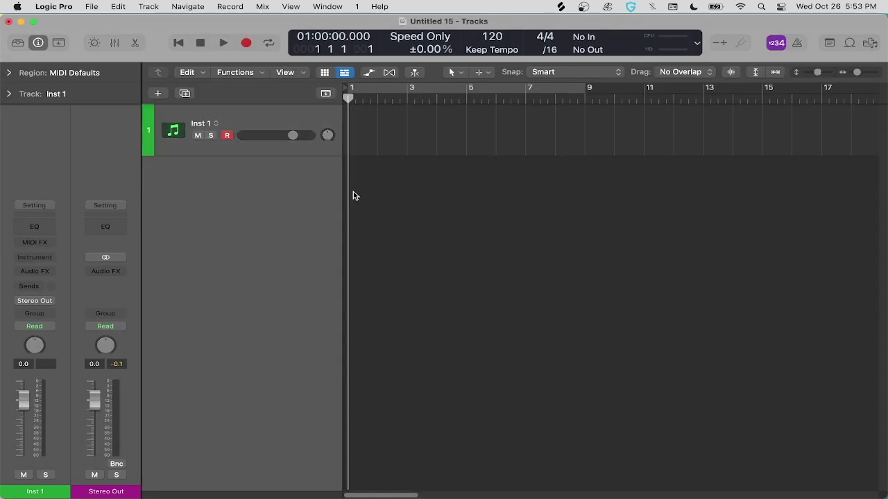
{"action": "key", "text": "space"}
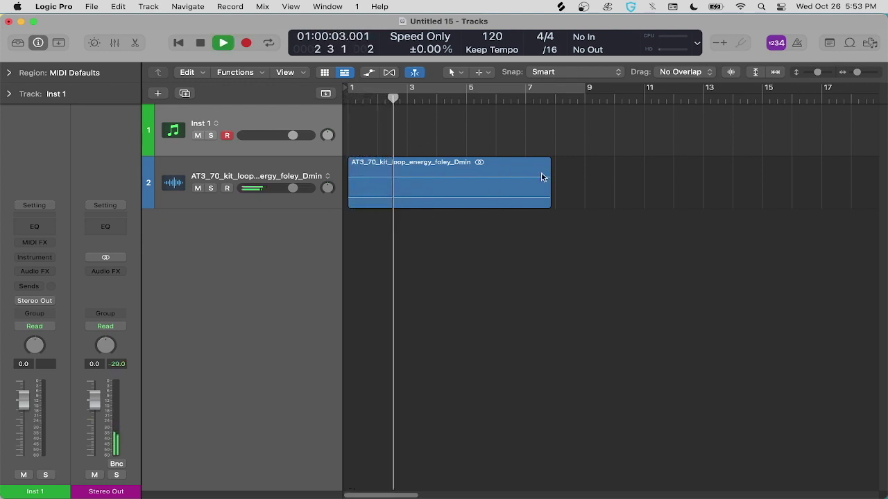
{"action": "key", "text": "space"}
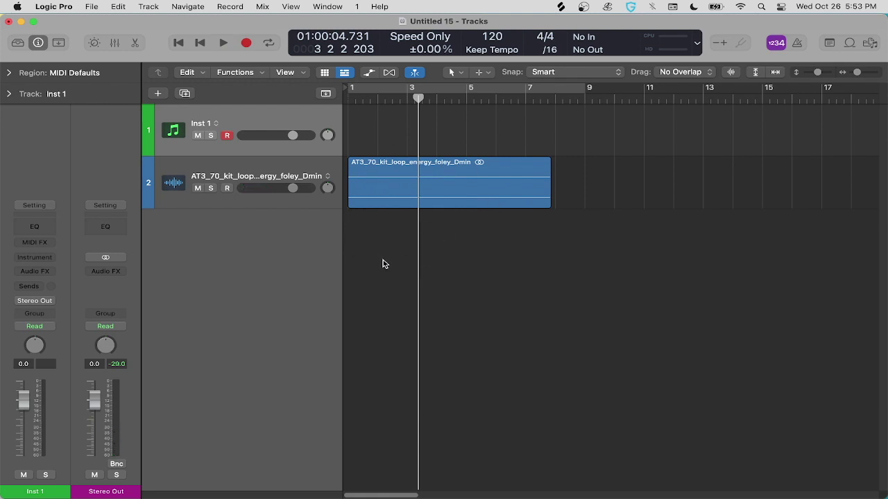
{"action": "key", "text": "Return"}
{"action": "left_click_drag", "start_coordinate": [389, 172], "coordinate": [209, 278]}
{"action": "left_click_drag", "start_coordinate": [272, 278], "coordinate": [273, 373]}
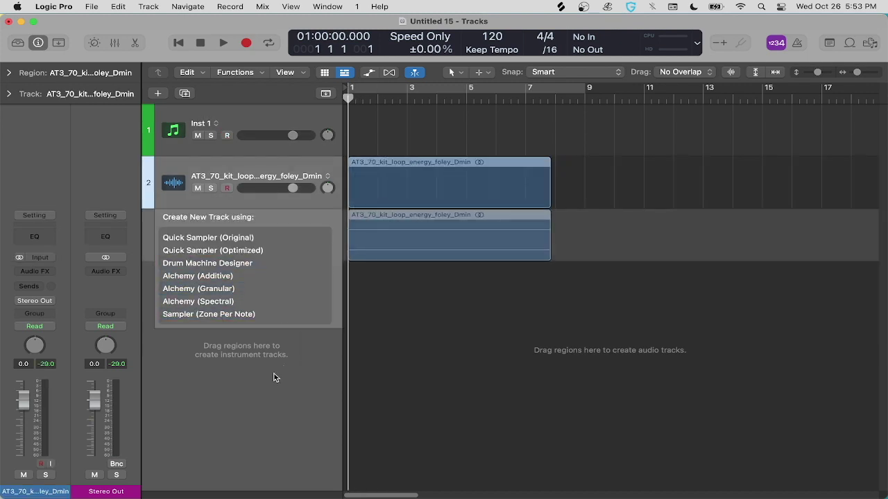
{"action": "left_click_drag", "start_coordinate": [210, 352], "coordinate": [225, 241]}
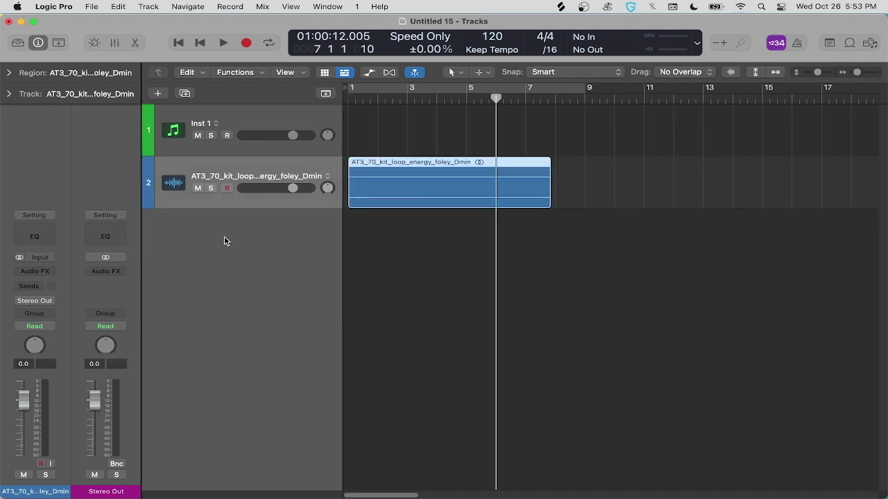
{"action": "key", "text": "space"}
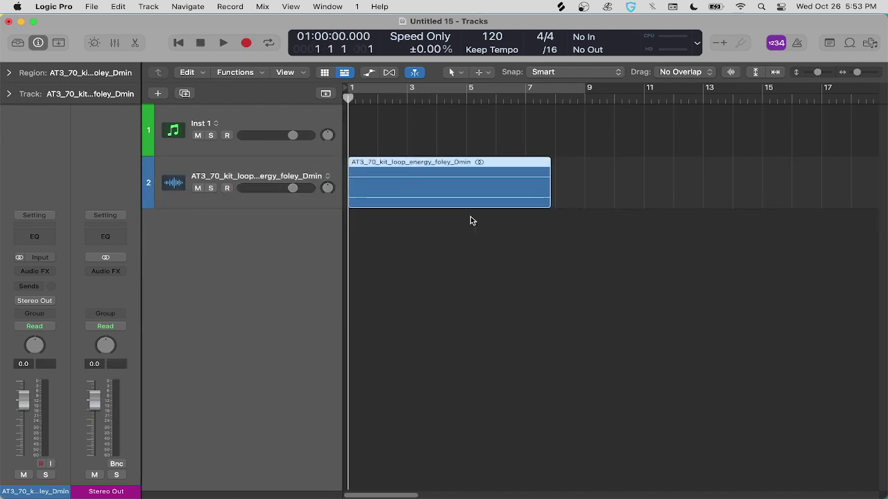
- Create a Quick Sampler instrument track from the foley region and delete the original audio track with its region
{"action": "left_click_drag", "start_coordinate": [399, 137], "coordinate": [351, 286]}
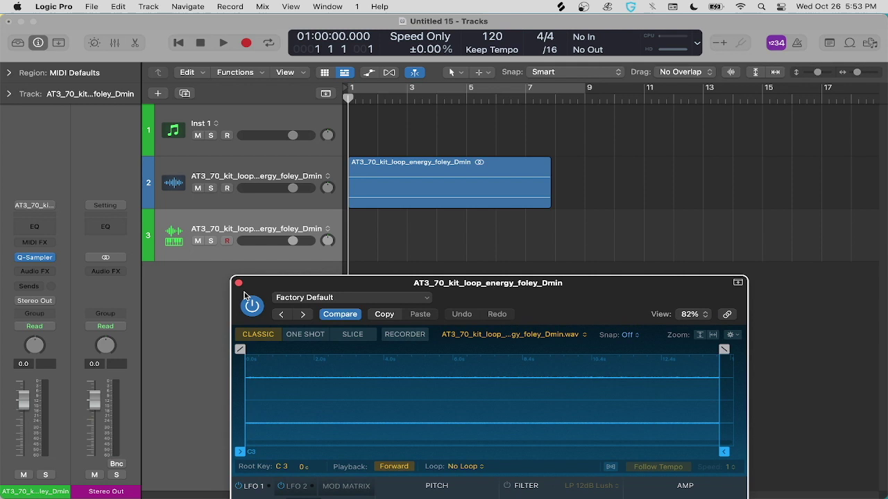
{"action": "left_click", "coordinate": [239, 285]}
{"action": "left_click", "coordinate": [264, 186]}
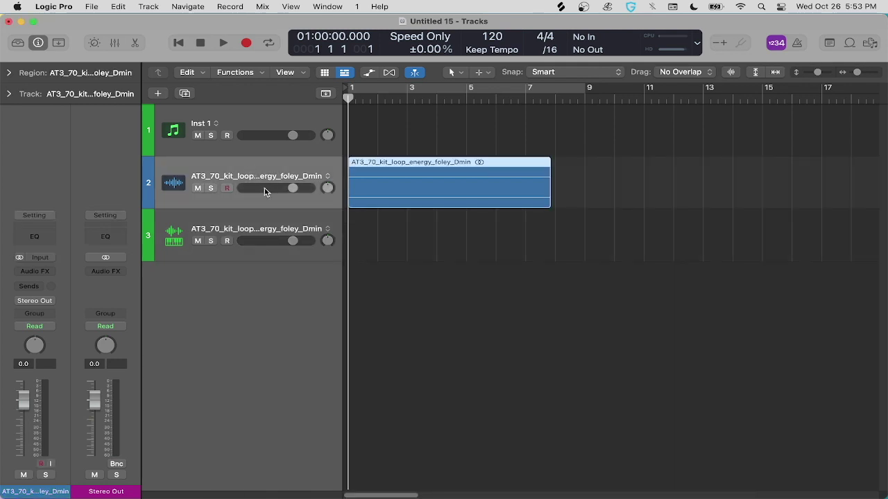
{"action": "key", "text": "BackSpace"}
{"action": "key", "text": "super+BackSpace"}
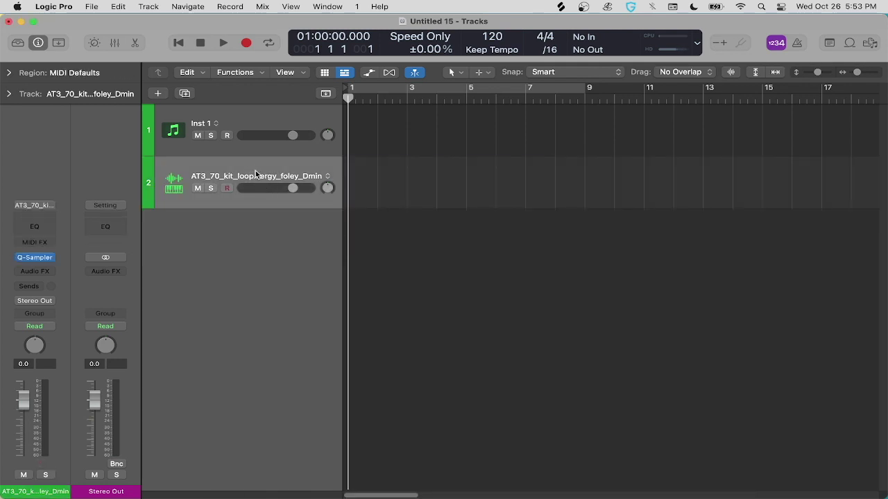
- Open Quick Sampler on the foley instrument track, reposition its window and use Classic mode
{"action": "left_click", "coordinate": [39, 259]}
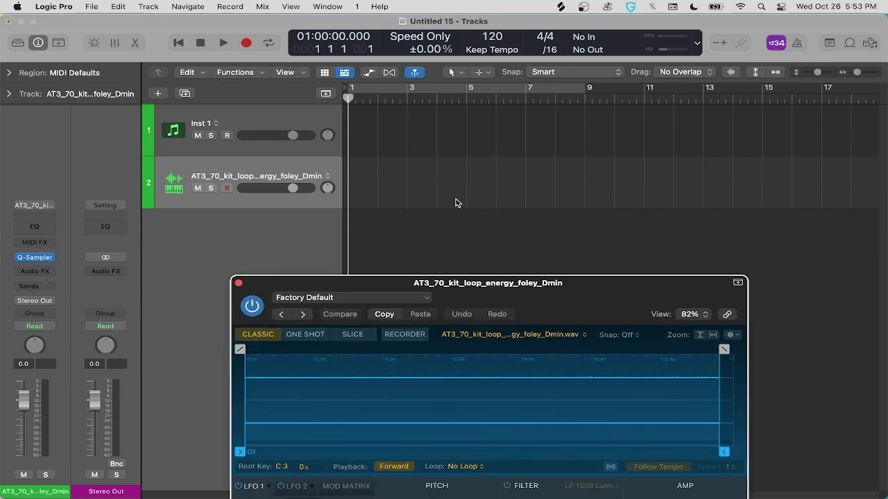
{"action": "left_click_drag", "start_coordinate": [490, 242], "coordinate": [569, 116]}
{"action": "left_click", "coordinate": [553, 90]}
{"action": "left_click", "coordinate": [552, 90]}
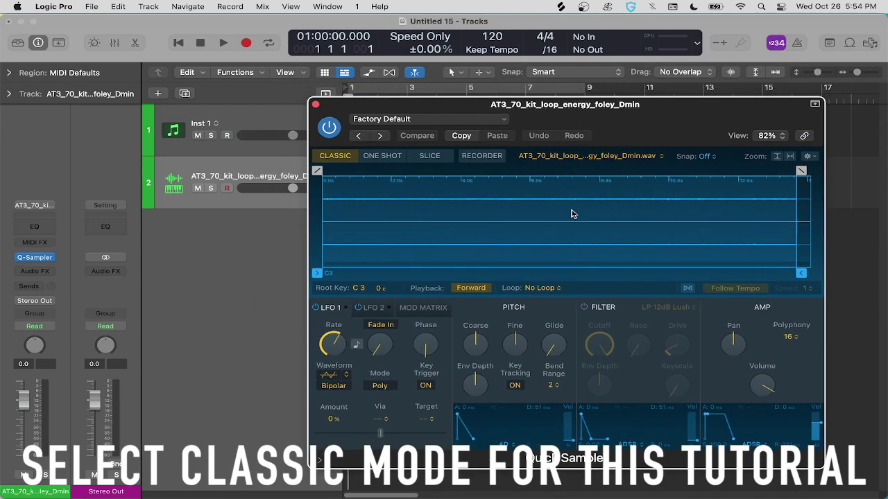
{"action": "left_click", "coordinate": [339, 161]}
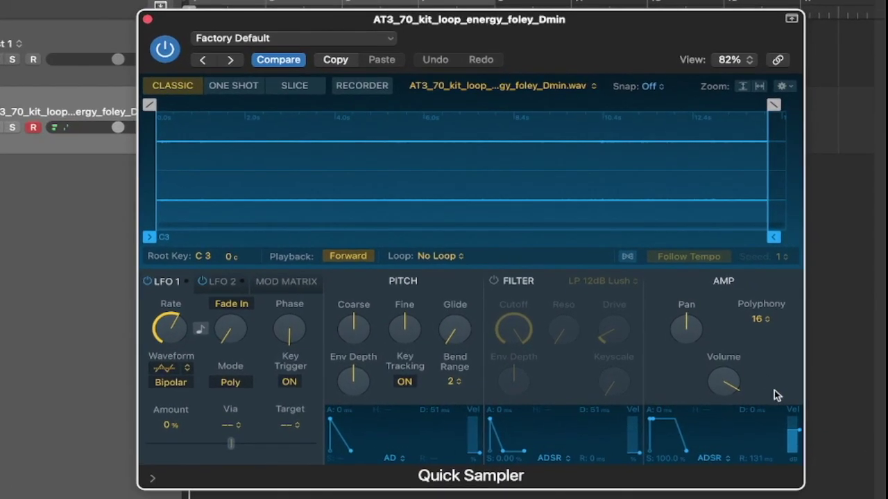
- Raise Quick Sampler's amp volume to +6 dB and shorten the amp envelope release to 98 ms
{"action": "left_click_drag", "start_coordinate": [728, 387], "coordinate": [727, 379]}
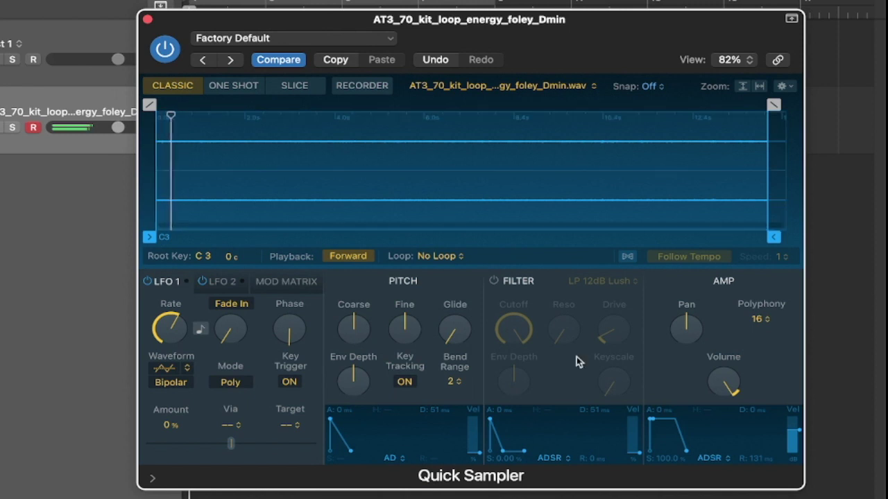
{"action": "left_click_drag", "start_coordinate": [689, 451], "coordinate": [686, 451]}
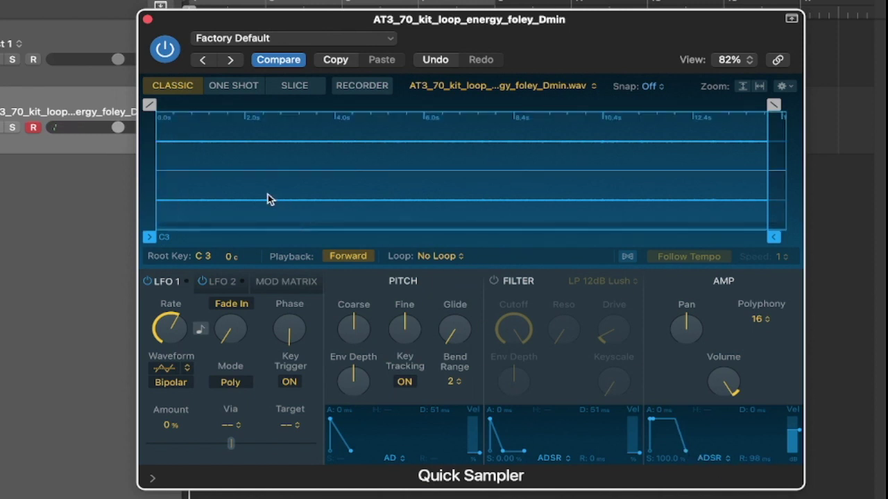
- Trim the sample to a short section from about 2.327 s to 2.405 s
{"action": "mouse_move", "coordinate": [148, 237]}
{"action": "left_mouse_down"}
{"action": "mouse_move", "coordinate": [262, 243]}
{"action": "mouse_move", "coordinate": [188, 244]}
{"action": "mouse_move", "coordinate": [243, 243]}
{"action": "left_mouse_up"}
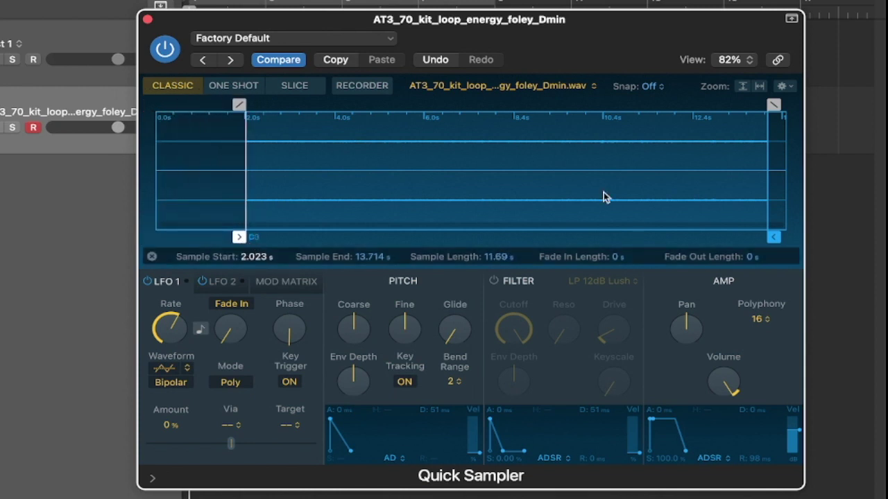
{"action": "mouse_move", "coordinate": [774, 238]}
{"action": "left_mouse_down"}
{"action": "mouse_move", "coordinate": [393, 257]}
{"action": "mouse_move", "coordinate": [301, 256]}
{"action": "mouse_move", "coordinate": [287, 251]}
{"action": "mouse_move", "coordinate": [326, 249]}
{"action": "mouse_move", "coordinate": [272, 240]}
{"action": "left_mouse_up"}
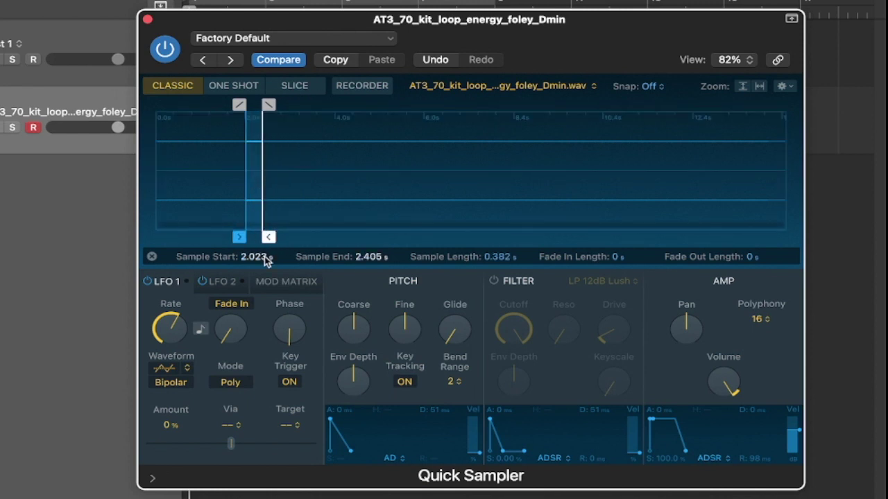
{"action": "left_click_drag", "start_coordinate": [238, 236], "coordinate": [253, 228]}
{"action": "scroll", "coordinate": [254, 218], "scroll_direction": "up", "scroll_amount": 2}
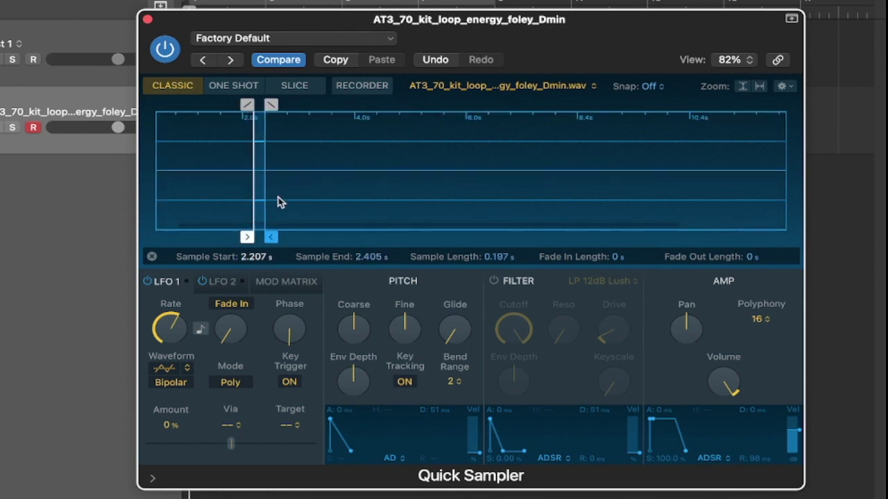
{"action": "scroll", "coordinate": [276, 199], "scroll_direction": "up", "scroll_amount": 2}
{"action": "scroll", "coordinate": [262, 189], "scroll_direction": "up", "scroll_amount": 5}
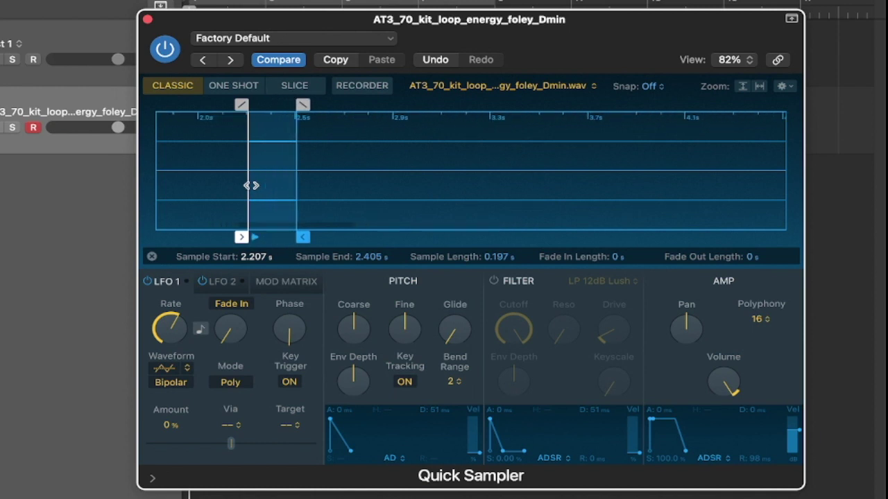
{"action": "scroll", "coordinate": [251, 184], "scroll_direction": "up", "scroll_amount": 2}
{"action": "left_click_drag", "start_coordinate": [242, 237], "coordinate": [294, 235]}
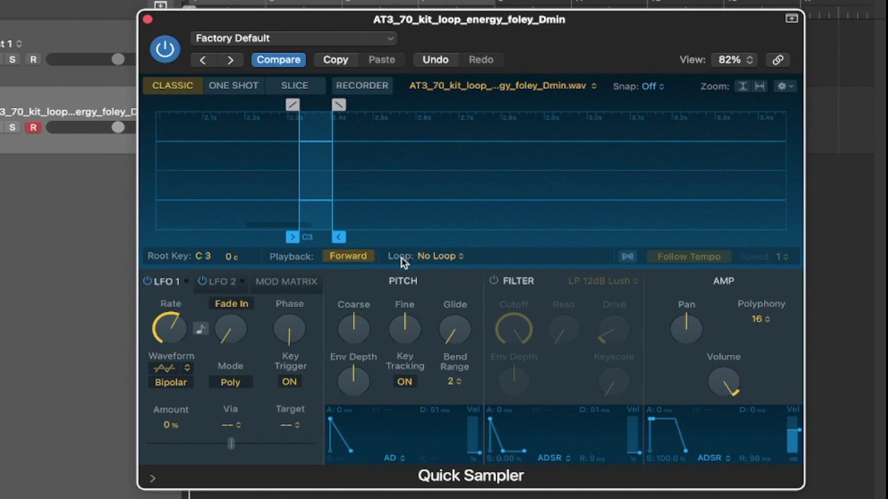
- Set the sample's loop mode to Alternate and move the loop start to about 2.372 s
{"action": "left_click", "coordinate": [433, 258]}
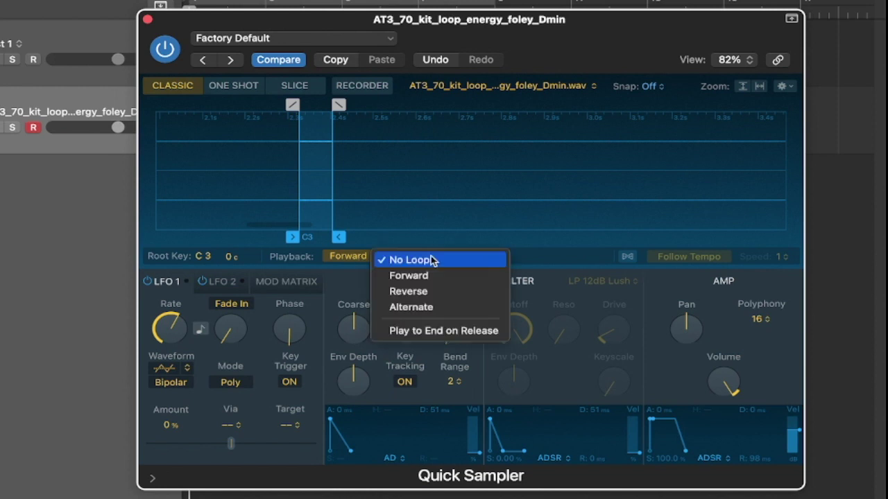
{"action": "left_click", "coordinate": [435, 308]}
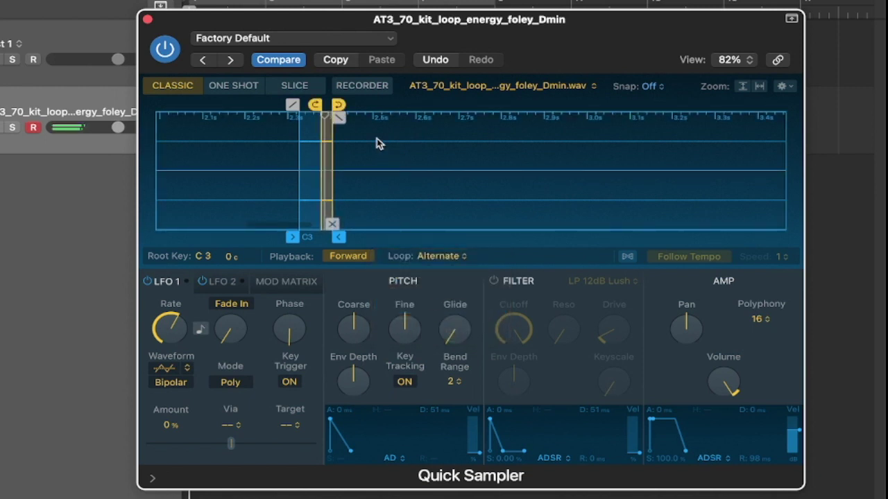
{"action": "left_click_drag", "start_coordinate": [323, 110], "coordinate": [313, 104]}
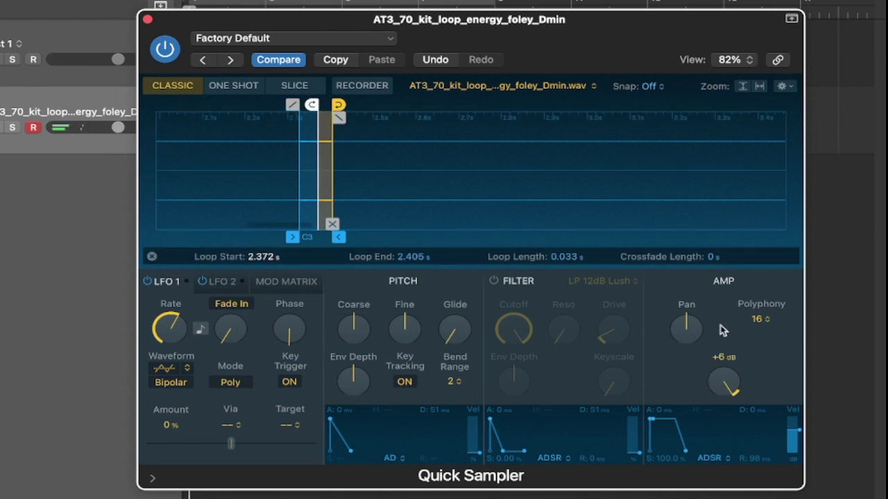
- Raise the foley sampler track's volume and nudge the loop start slightly closer to the loop end
{"action": "left_click_drag", "start_coordinate": [118, 127], "coordinate": [136, 127]}
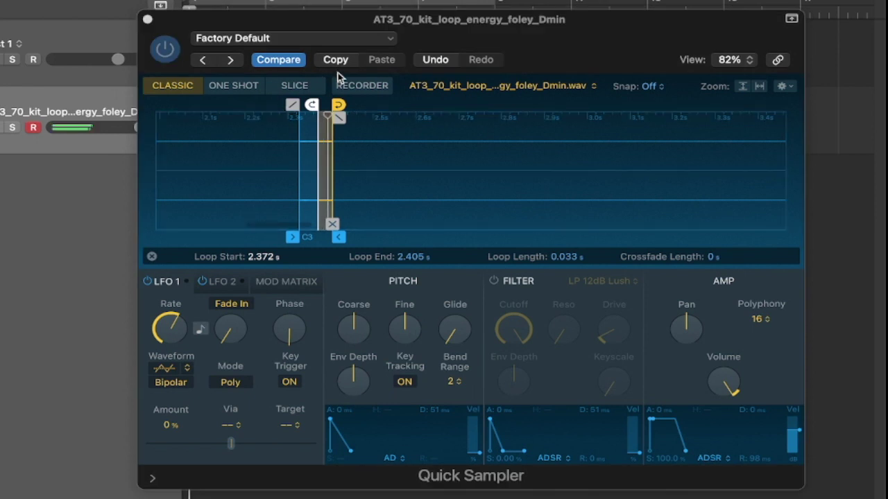
{"action": "left_click_drag", "start_coordinate": [423, 19], "coordinate": [417, 1]}
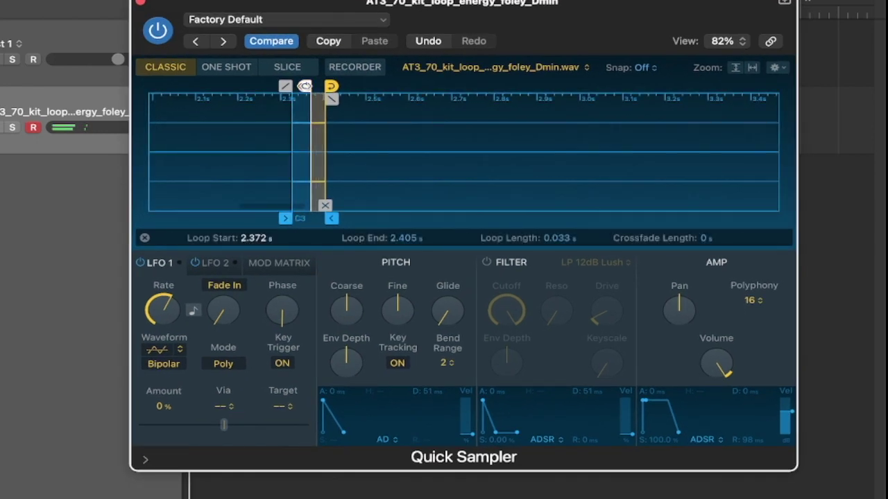
{"action": "left_click_drag", "start_coordinate": [305, 86], "coordinate": [308, 86]}
{"action": "scroll", "coordinate": [311, 139], "scroll_direction": "up", "scroll_amount": 5}
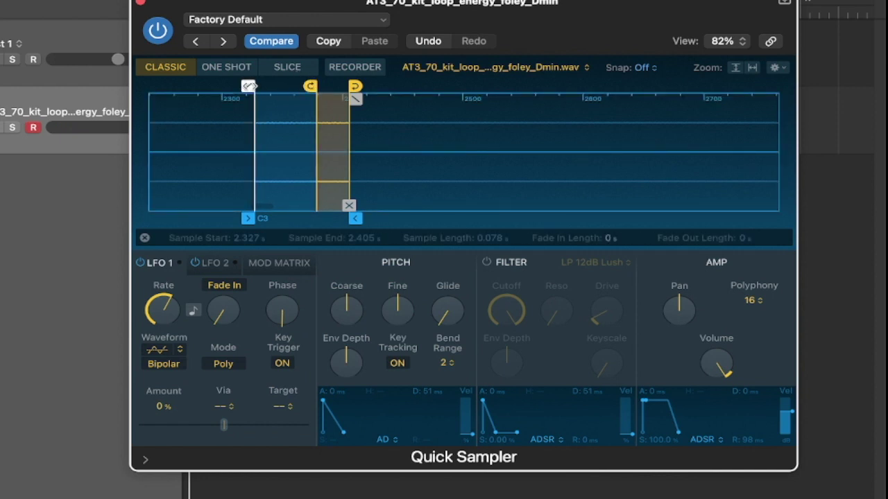
- Move the sample start up to about 2.402 s, leaving only a tiny looping section before the sample end
{"action": "left_click_drag", "start_coordinate": [247, 86], "coordinate": [222, 79]}
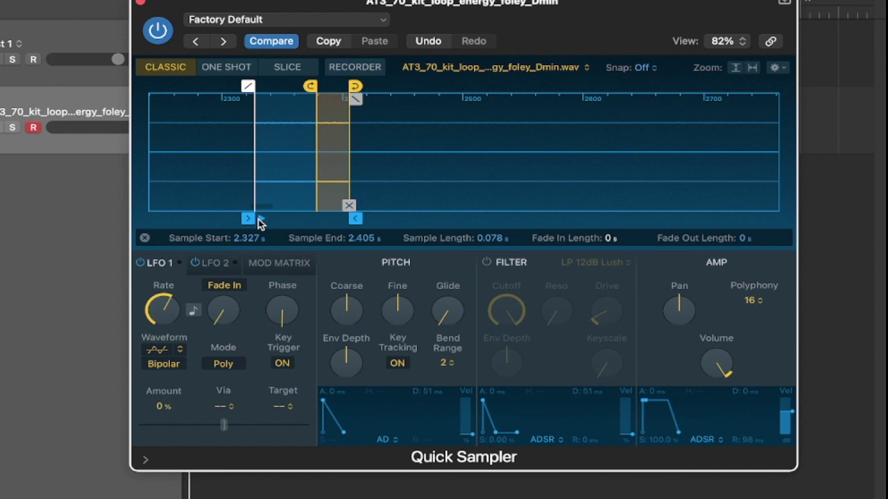
{"action": "left_click_drag", "start_coordinate": [256, 223], "coordinate": [337, 229]}
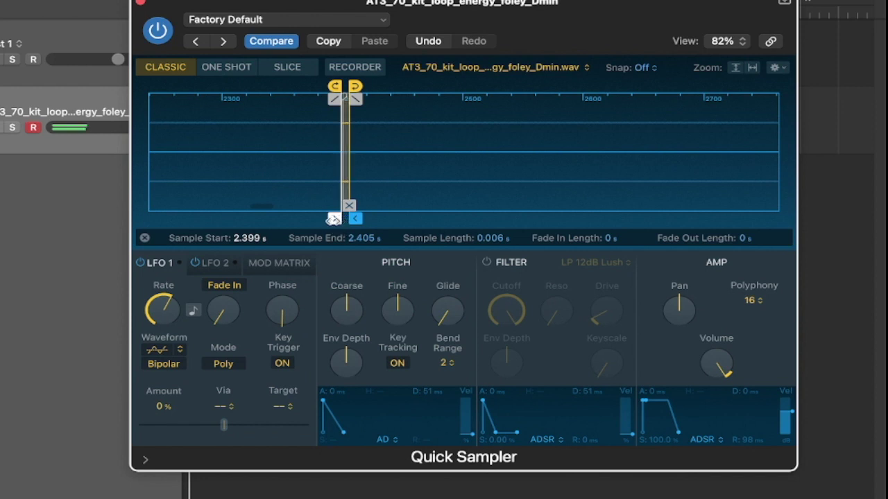
{"action": "left_click_drag", "start_coordinate": [333, 219], "coordinate": [336, 219]}
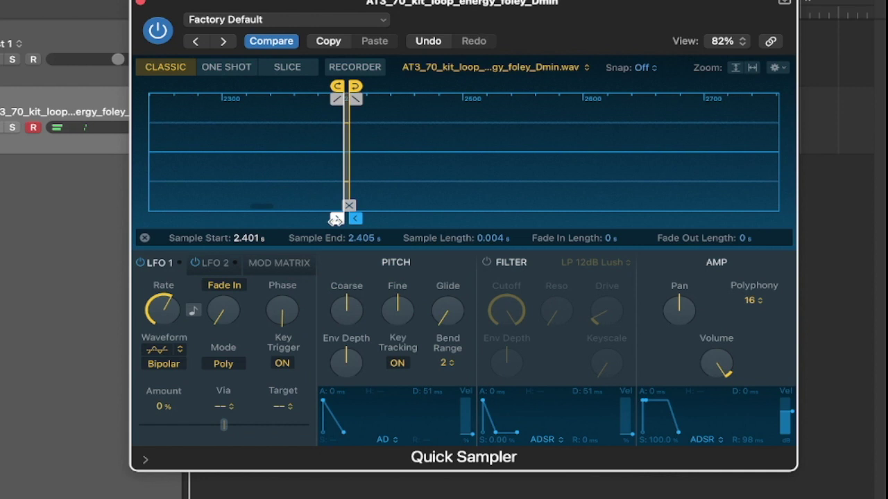
{"action": "left_click_drag", "start_coordinate": [335, 219], "coordinate": [337, 220]}
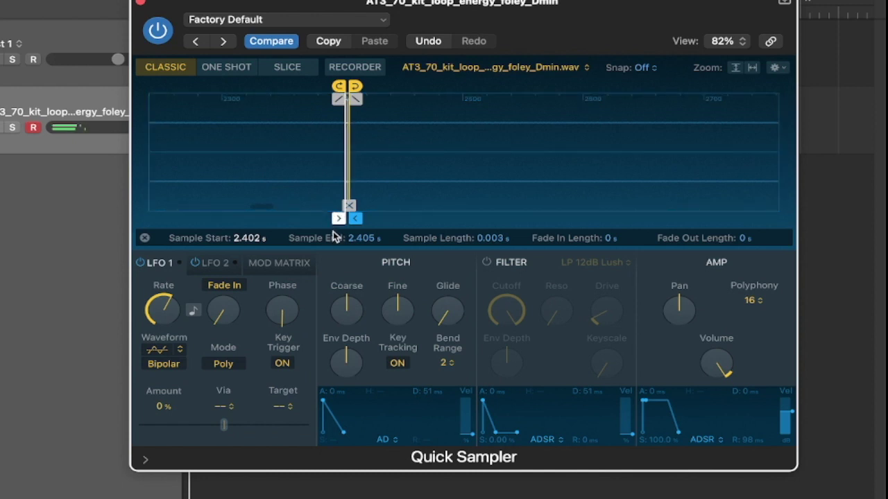
- Lower the amp envelope's velocity setting to near its minimum, leaving the polyphony at 16
{"action": "left_click", "coordinate": [751, 302]}
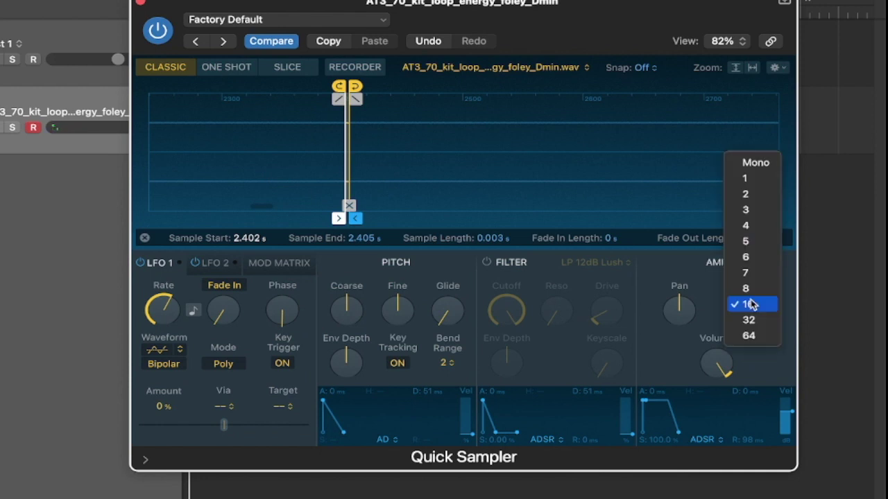
{"action": "left_click", "coordinate": [687, 348]}
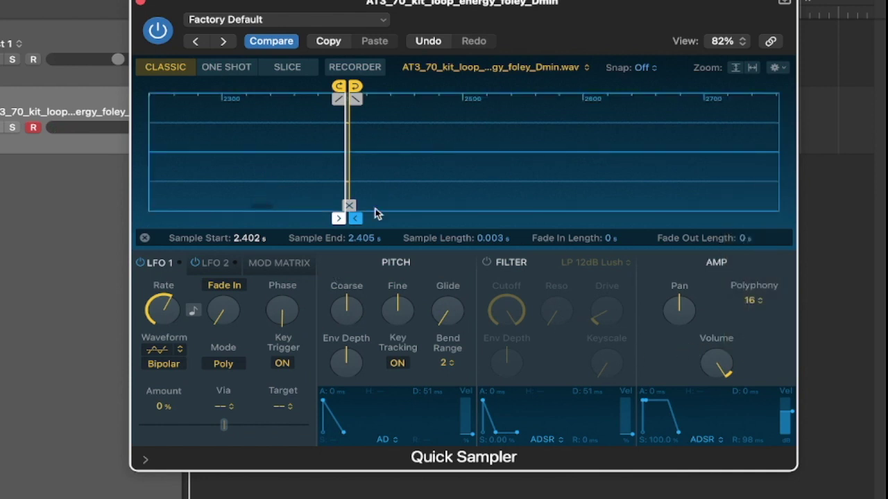
{"action": "left_click_drag", "start_coordinate": [785, 416], "coordinate": [790, 434]}
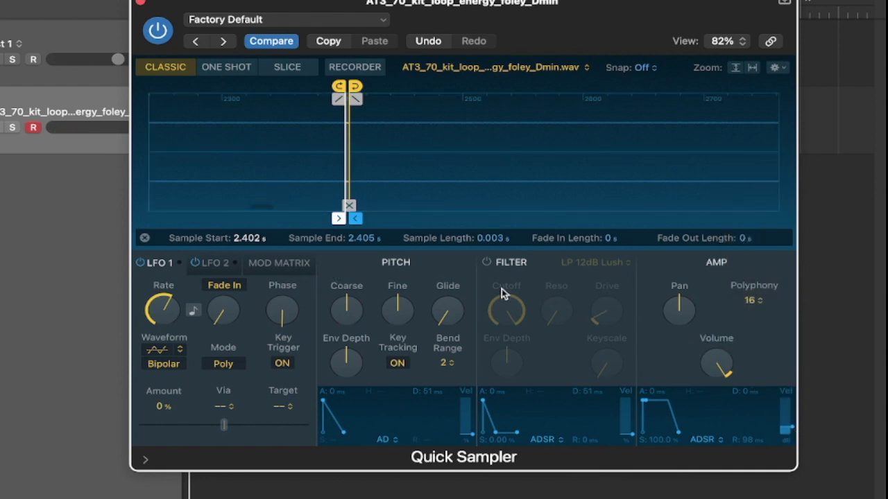
{"action": "mouse_move", "coordinate": [351, 294]}
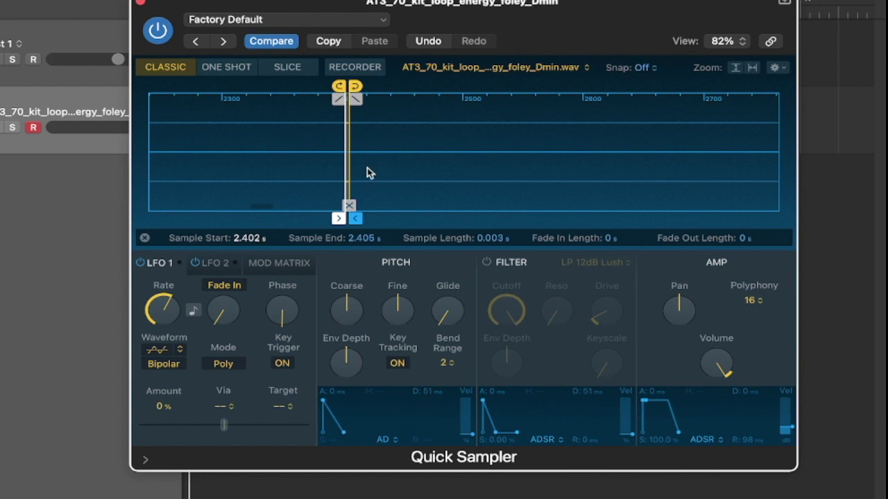
- Show the piano roll for the foley sampler track beside Quick Sampler and audition the C3 root key
{"action": "left_click_drag", "start_coordinate": [295, 9], "coordinate": [597, 14]}
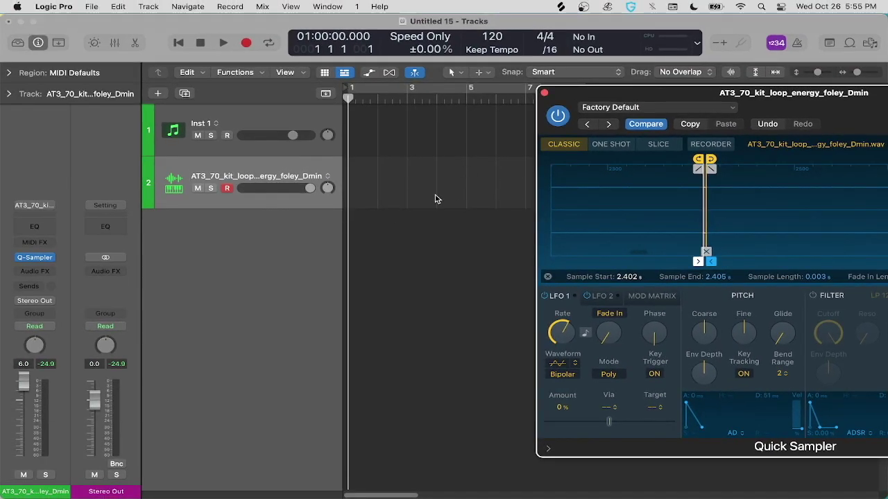
{"action": "key", "text": "p"}
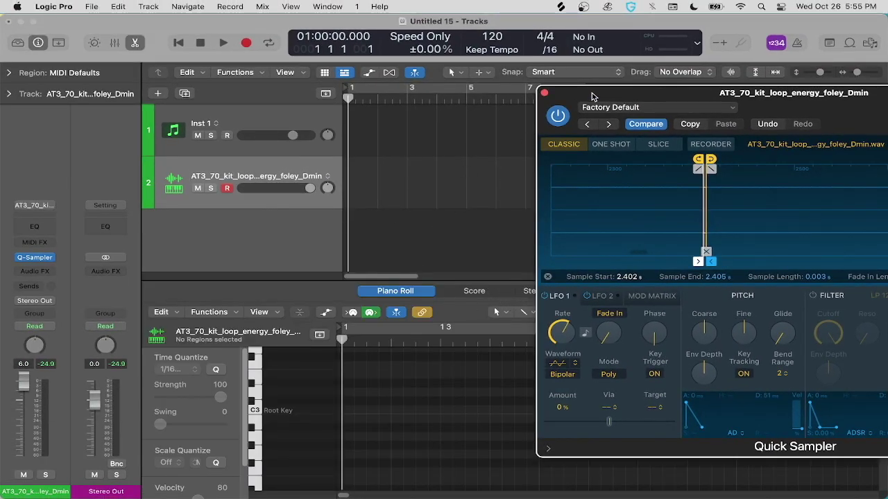
{"action": "left_click_drag", "start_coordinate": [593, 95], "coordinate": [661, 106]}
{"action": "left_click", "coordinate": [259, 183]}
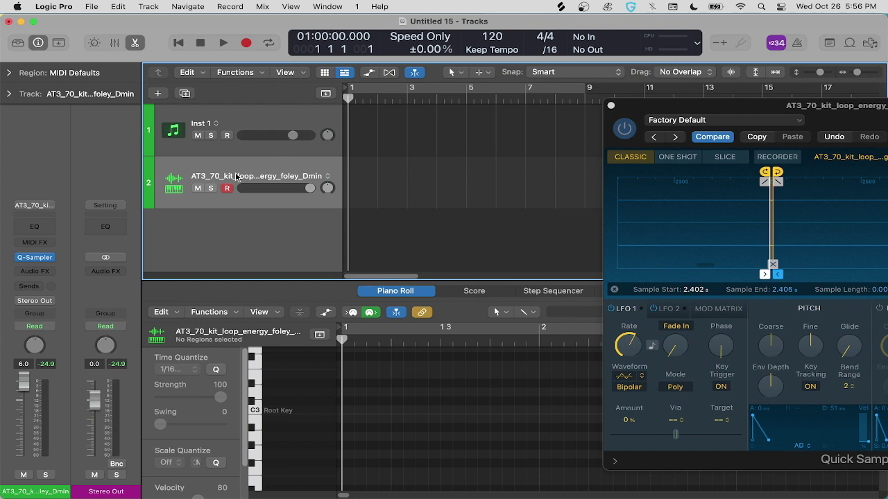
{"action": "key", "text": "p"}
{"action": "key", "text": "p"}
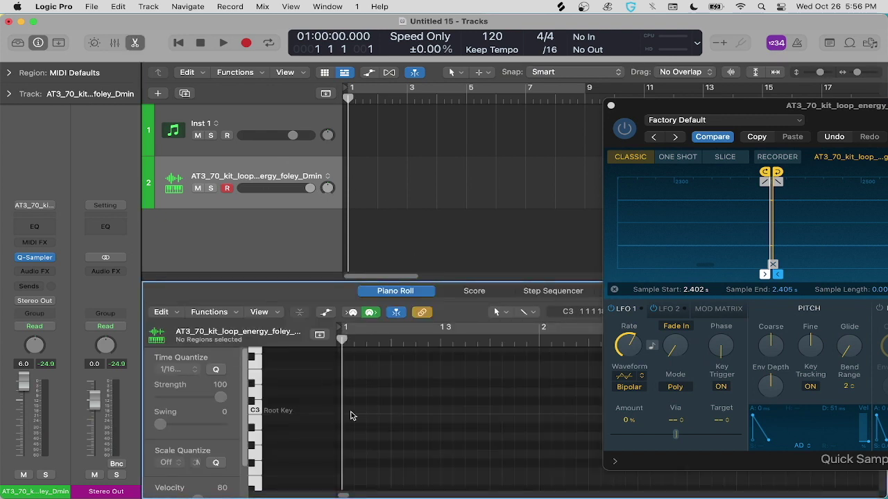
{"action": "left_click", "coordinate": [258, 411]}
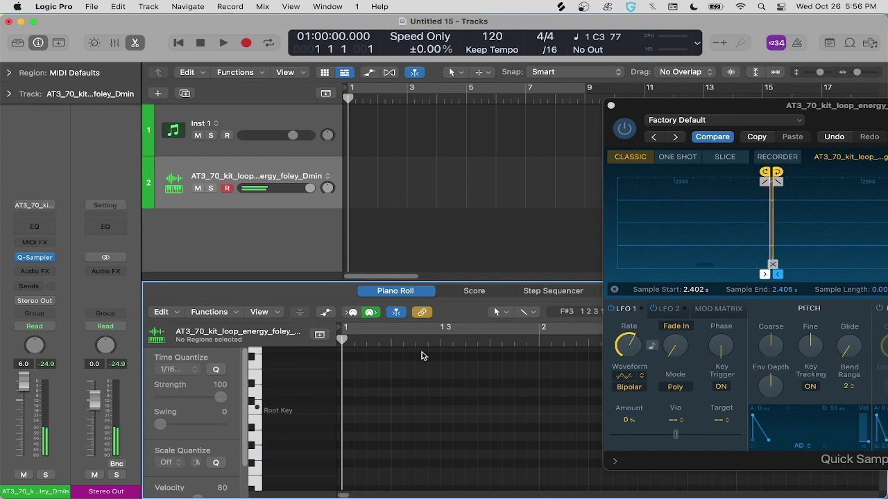
- Close the Quick Sampler window and replace the piano roll with the mixer
{"action": "left_click_drag", "start_coordinate": [840, 112], "coordinate": [525, 115]}
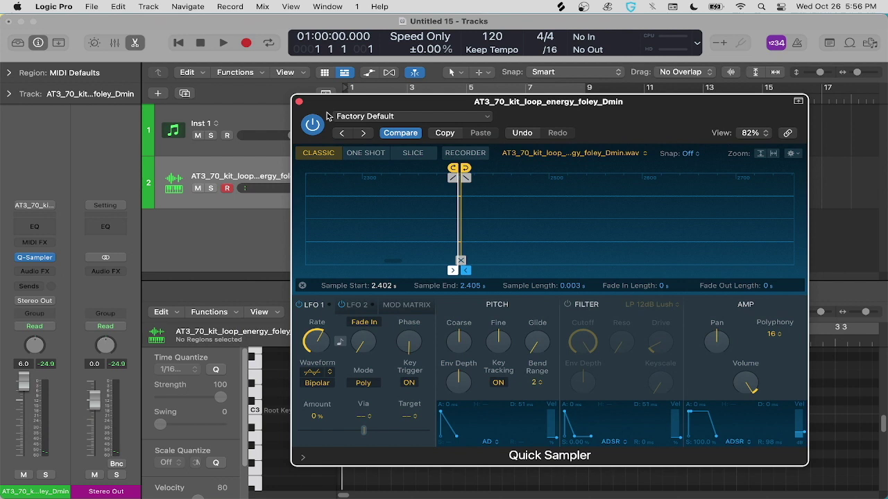
{"action": "left_click", "coordinate": [298, 101]}
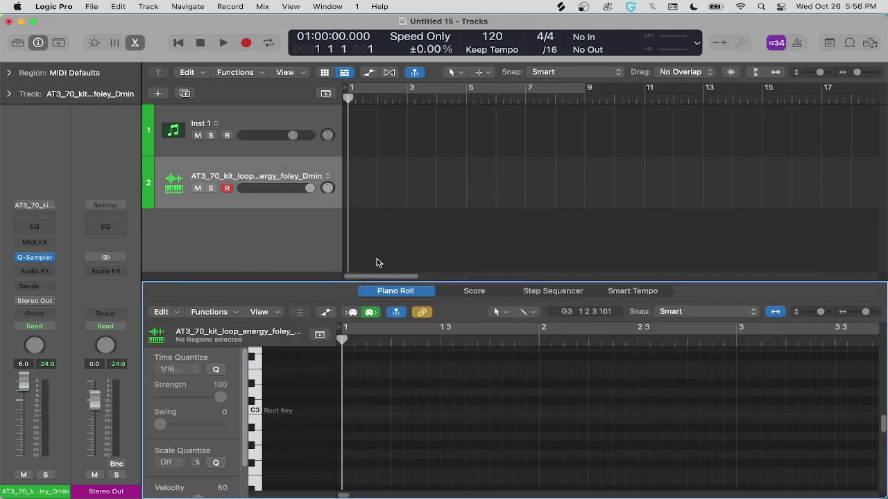
{"action": "key", "text": "e"}
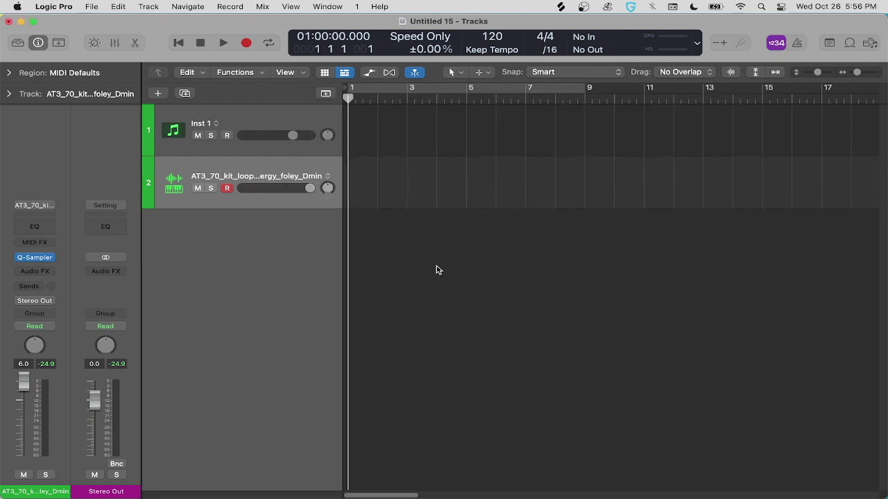
{"action": "key", "text": "x"}
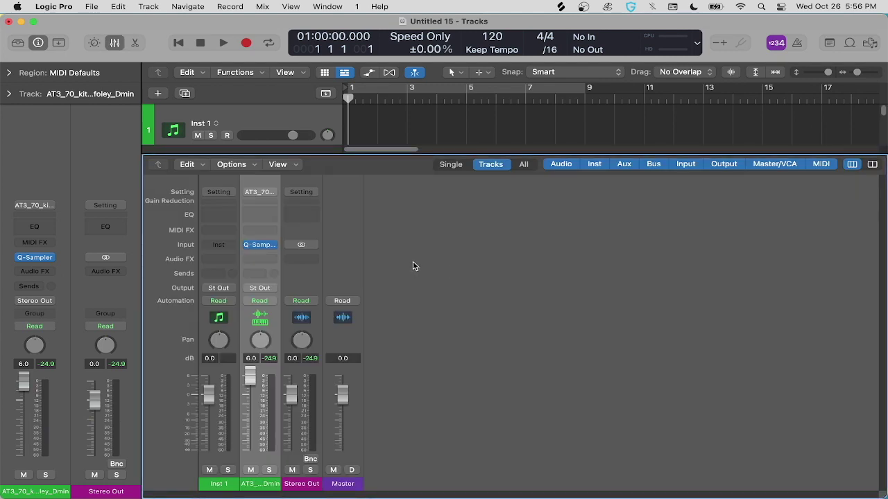
- Insert the Tuner plug-in as an audio effect on the foley sampler track
{"action": "left_click", "coordinate": [262, 259]}
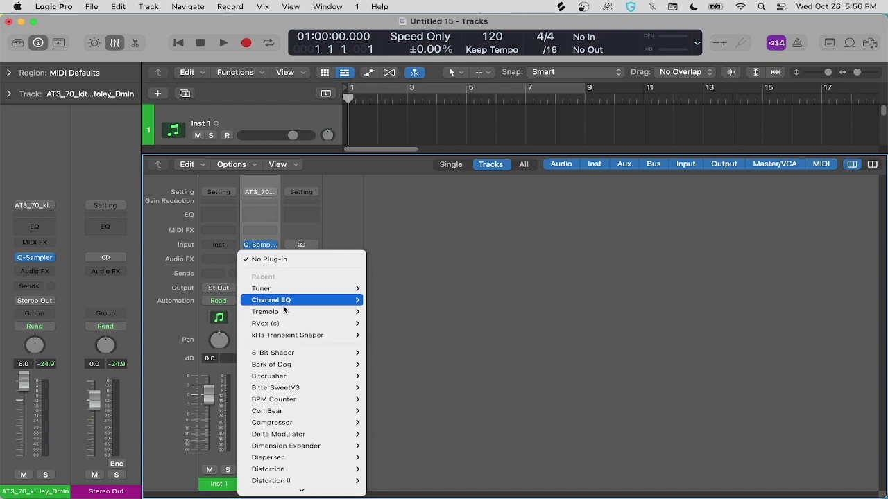
{"action": "mouse_move", "coordinate": [274, 299]}
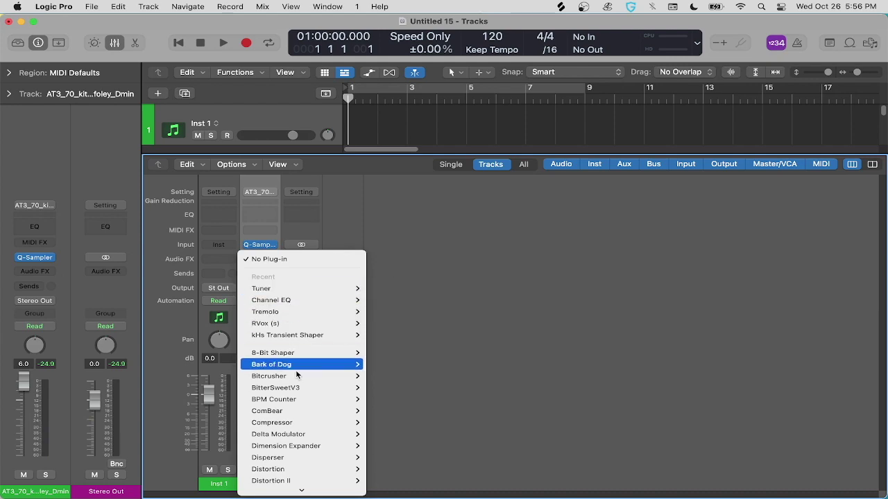
{"action": "scroll", "coordinate": [297, 400], "scroll_direction": "down", "scroll_amount": 15}
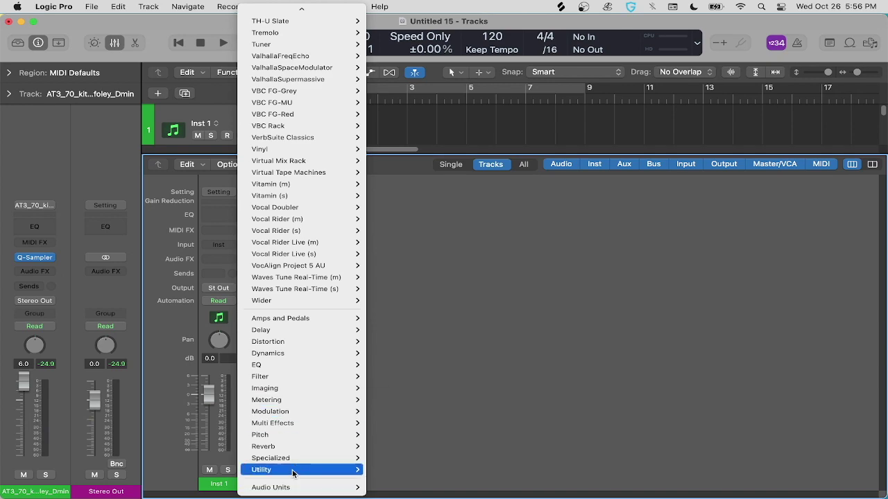
{"action": "mouse_move", "coordinate": [298, 470]}
{"action": "mouse_move", "coordinate": [416, 476]}
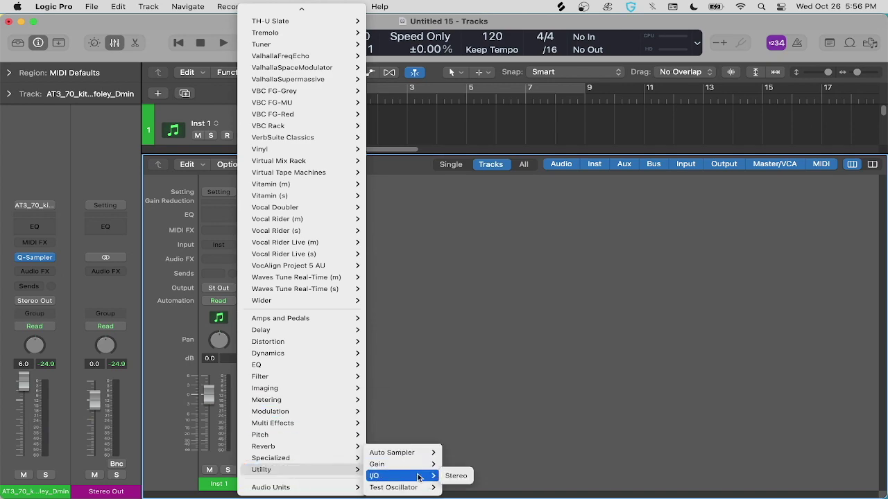
{"action": "scroll", "coordinate": [320, 413], "scroll_direction": "up", "scroll_amount": 12}
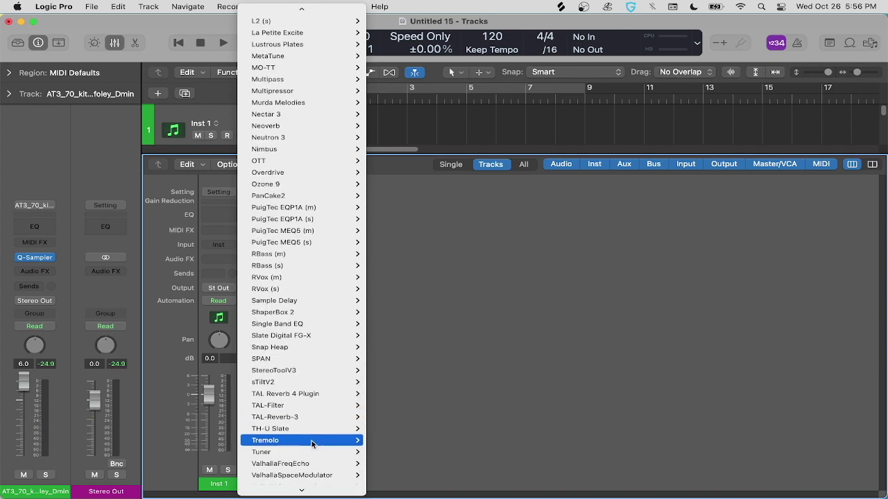
{"action": "left_click", "coordinate": [298, 451]}
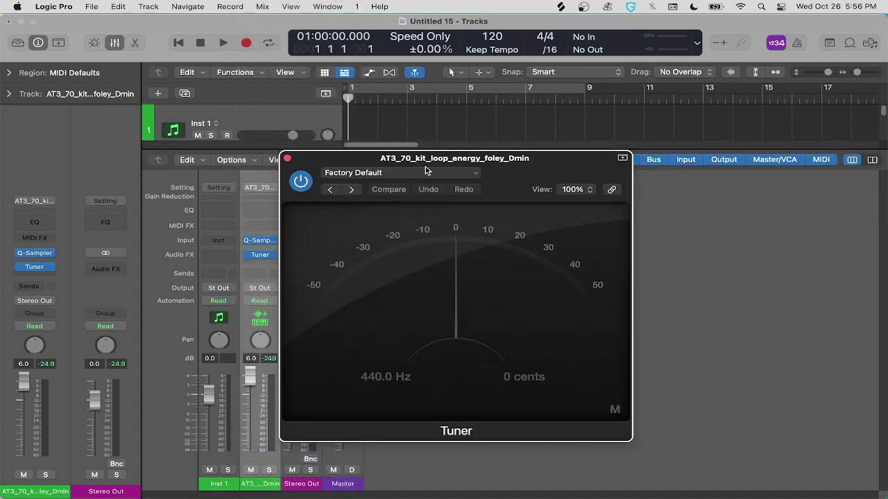
- Check the C3 note's pitch in the Tuner, then reopen Quick Sampler and arrange both windows side by side
{"action": "left_click_drag", "start_coordinate": [427, 163], "coordinate": [474, 163]}
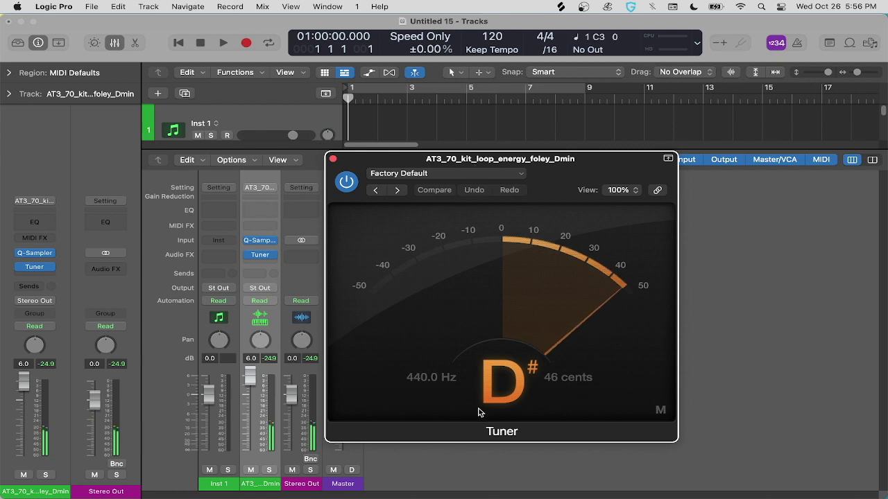
{"action": "left_click_drag", "start_coordinate": [555, 173], "coordinate": [704, 182]}
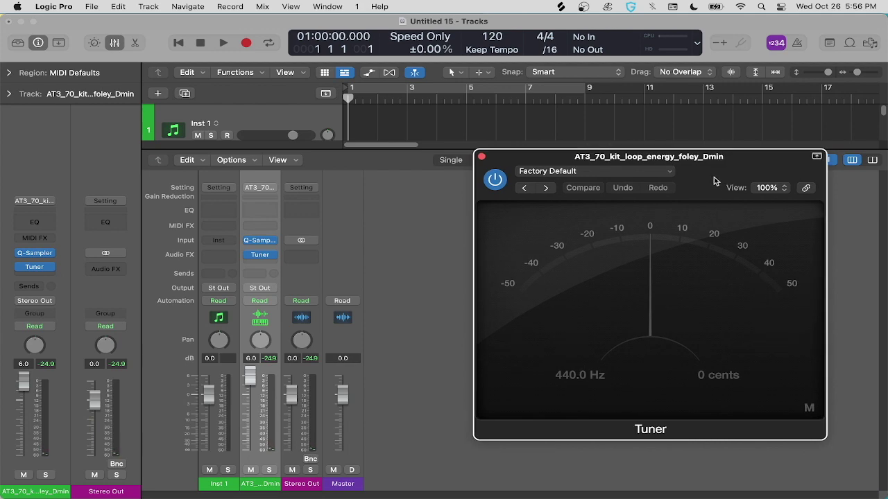
{"action": "left_click", "coordinate": [261, 240]}
{"action": "left_click_drag", "start_coordinate": [705, 143], "coordinate": [426, 112]}
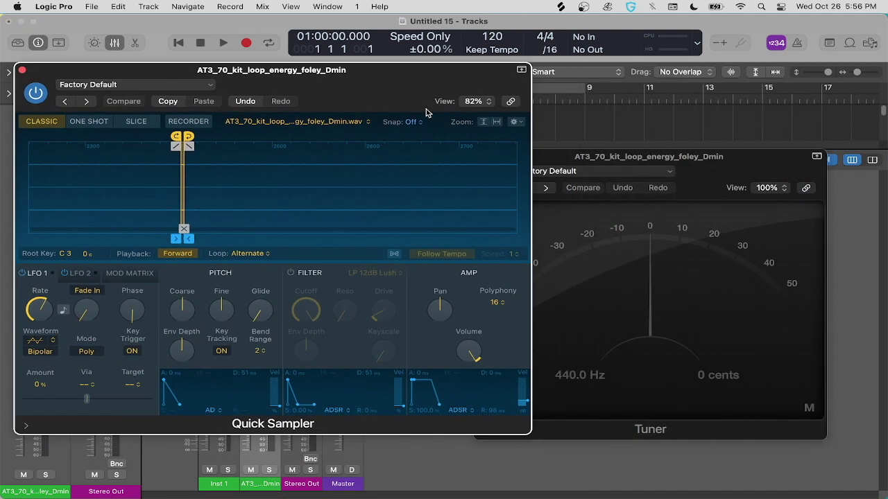
{"action": "left_click_drag", "start_coordinate": [628, 156], "coordinate": [682, 125]}
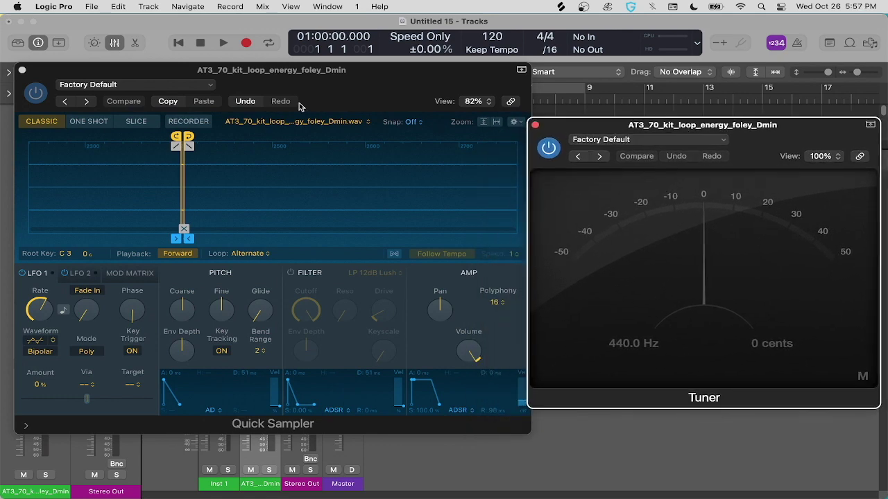
{"action": "left_click", "coordinate": [267, 82]}
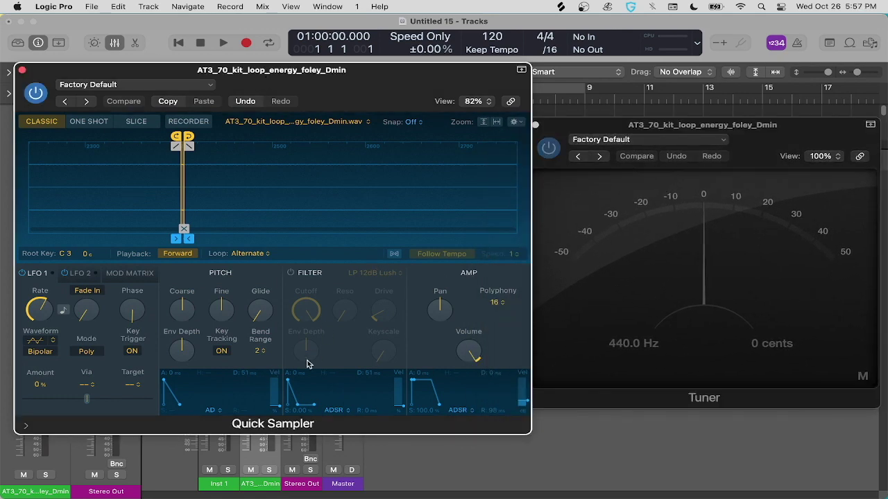
- Reduce Quick Sampler's amp volume slightly and lower the coarse pitch to bring the C3 note down to C
{"action": "mouse_move", "coordinate": [215, 312]}
{"action": "mouse_move", "coordinate": [183, 309]}
{"action": "scroll", "coordinate": [184, 310], "scroll_direction": "down", "scroll_amount": 1}
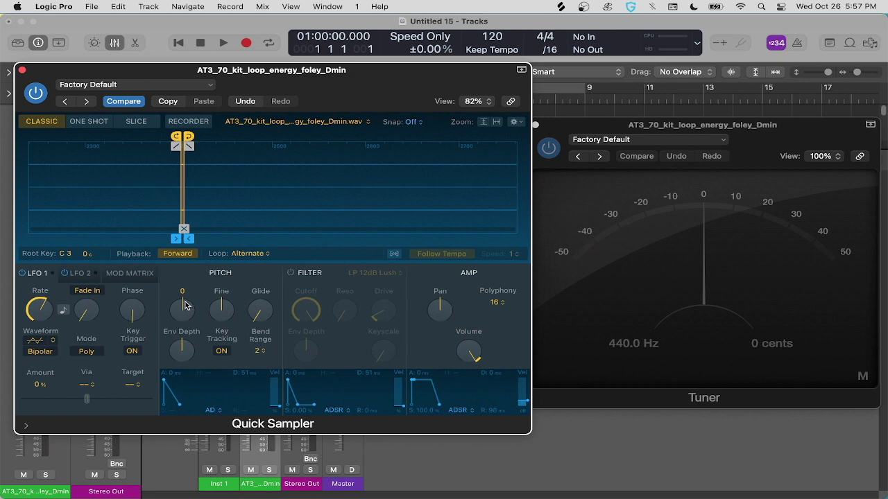
{"action": "left_click_drag", "start_coordinate": [343, 89], "coordinate": [343, 95]}
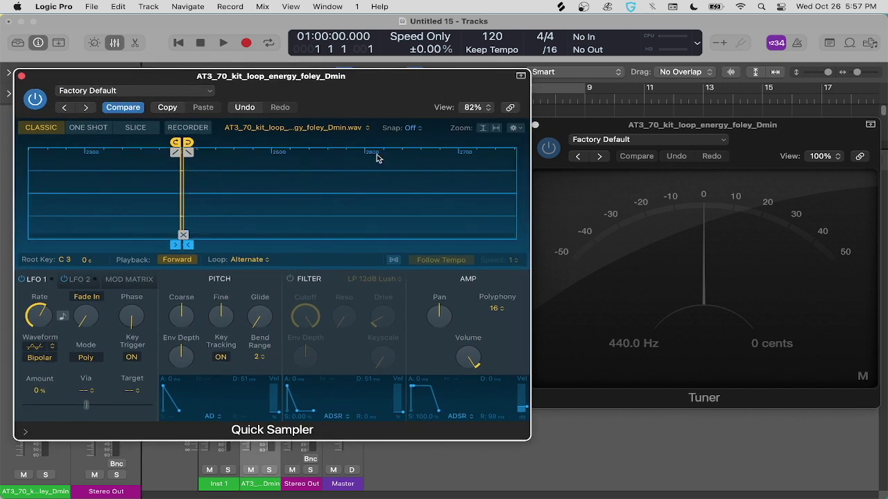
{"action": "mouse_move", "coordinate": [470, 362]}
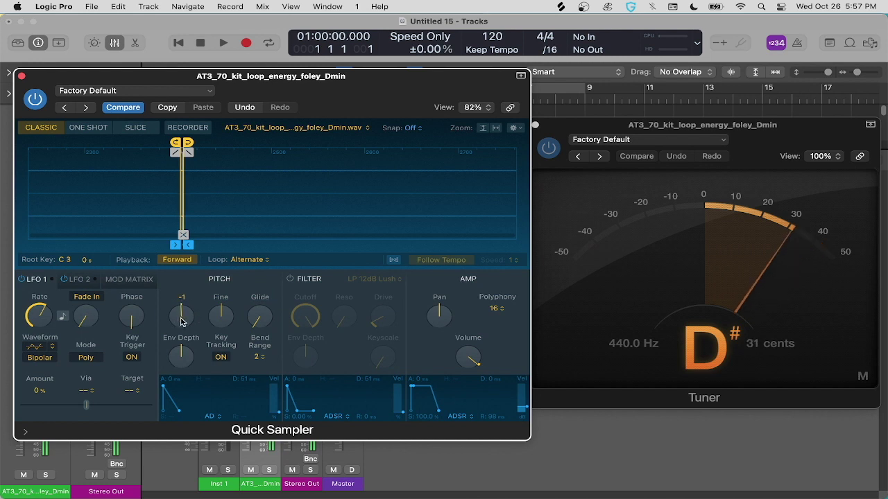
{"action": "left_click_drag", "start_coordinate": [181, 321], "coordinate": [184, 326]}
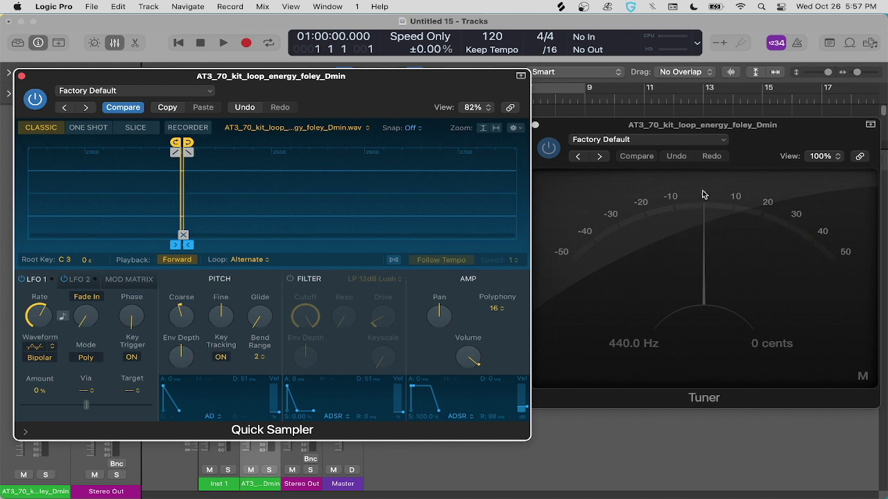
- Play C3 to check its tuning and lower the fine pitch to match C at 0 cents on the Tuner
{"action": "key", "text": "a"}
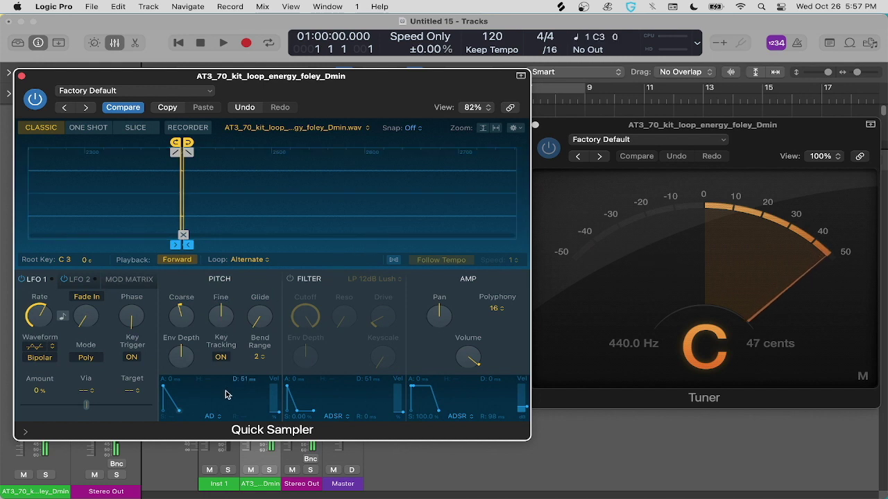
{"action": "mouse_move", "coordinate": [220, 332]}
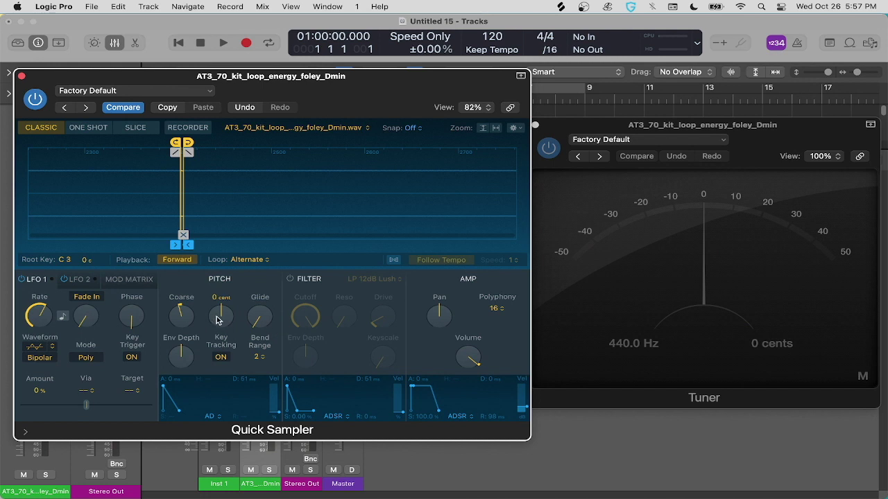
{"action": "left_click_drag", "start_coordinate": [220, 311], "coordinate": [223, 386]}
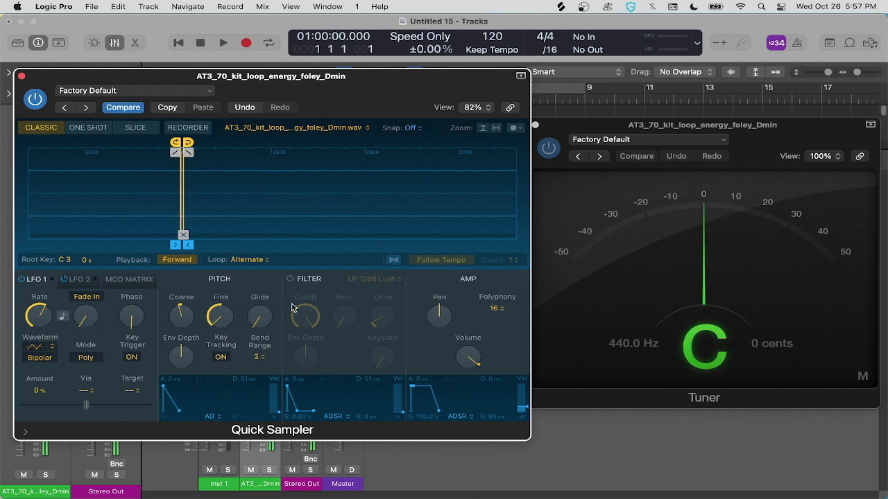
- Close the Quick Sampler and Tuner windows and replace the Mixer with the Piano Roll for the foley track
{"action": "left_click_drag", "start_coordinate": [309, 109], "coordinate": [331, 123]}
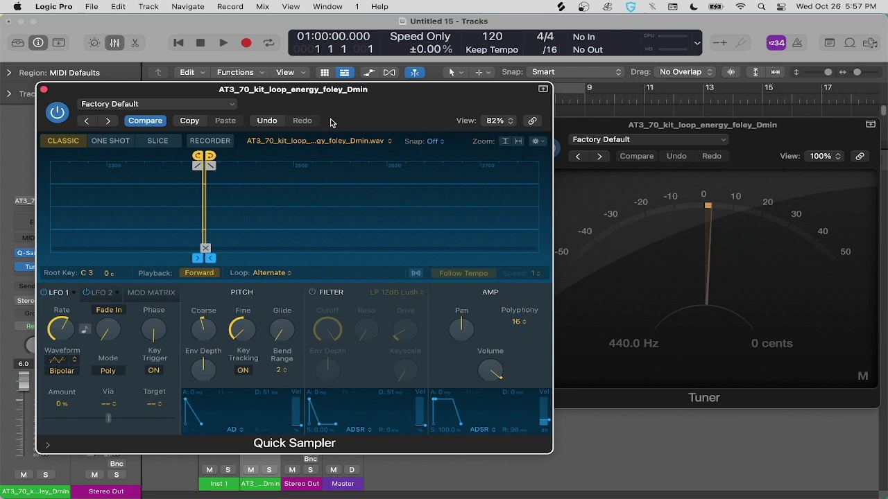
{"action": "left_click", "coordinate": [43, 90]}
{"action": "left_click", "coordinate": [535, 126]}
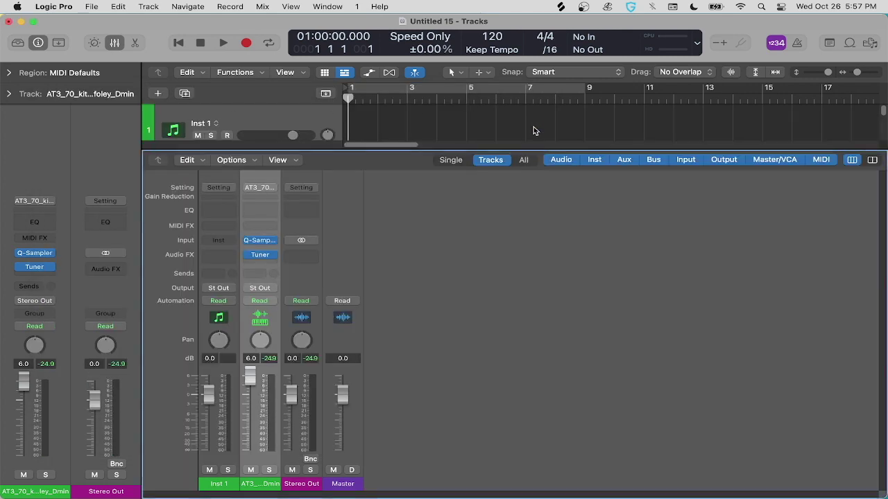
{"action": "key", "text": "c"}
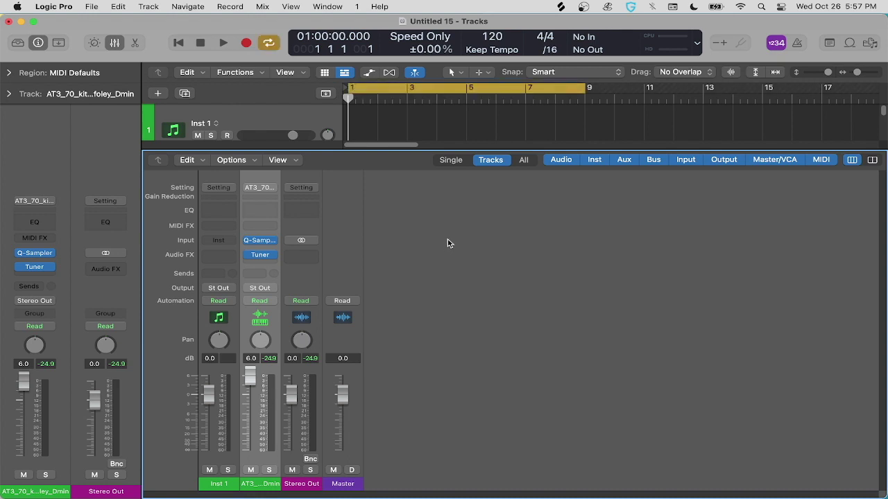
{"action": "key", "text": "c"}
{"action": "key", "text": "p"}
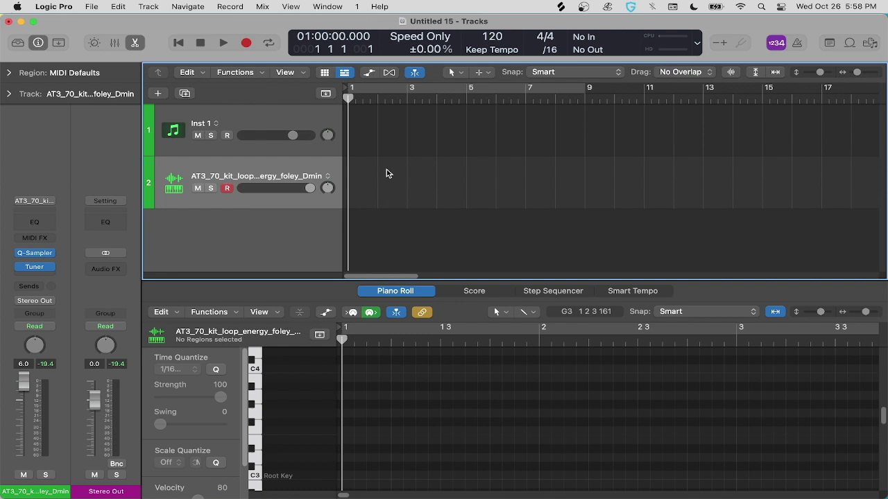
- Reopen Quick Sampler and set the amp envelope's attack to 352 ms and release to 1282 ms
{"action": "left_click", "coordinate": [35, 254]}
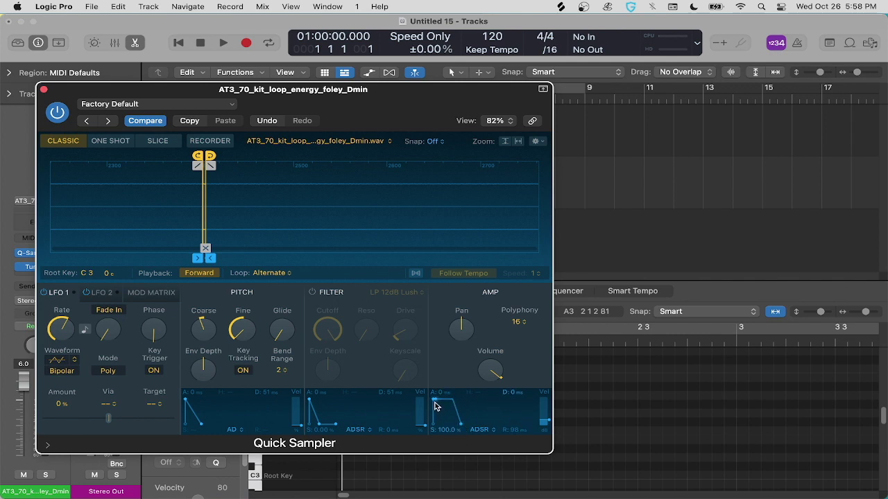
{"action": "left_click_drag", "start_coordinate": [436, 407], "coordinate": [442, 407]}
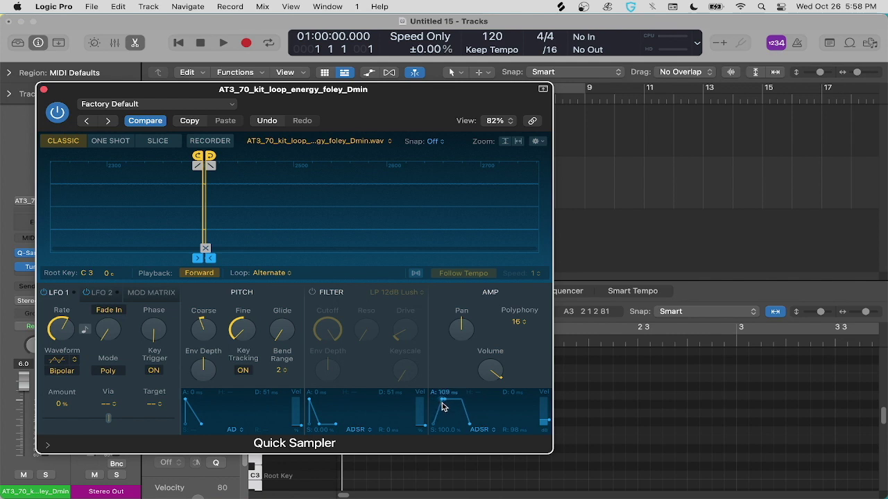
{"action": "left_click_drag", "start_coordinate": [442, 406], "coordinate": [446, 407]}
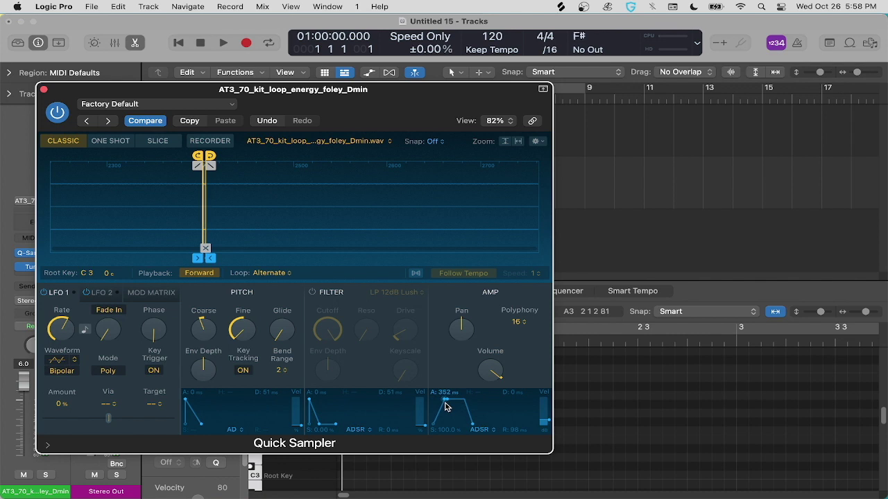
{"action": "left_click_drag", "start_coordinate": [472, 423], "coordinate": [483, 425]}
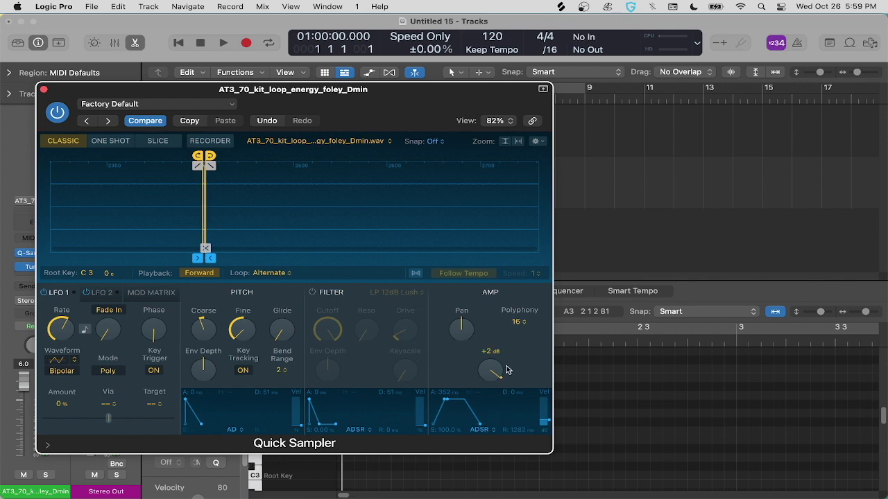
- Move the Quick Sampler window clear of the foley track's channel strip and look at the available audio effects
{"action": "left_click_drag", "start_coordinate": [385, 121], "coordinate": [596, 93]}
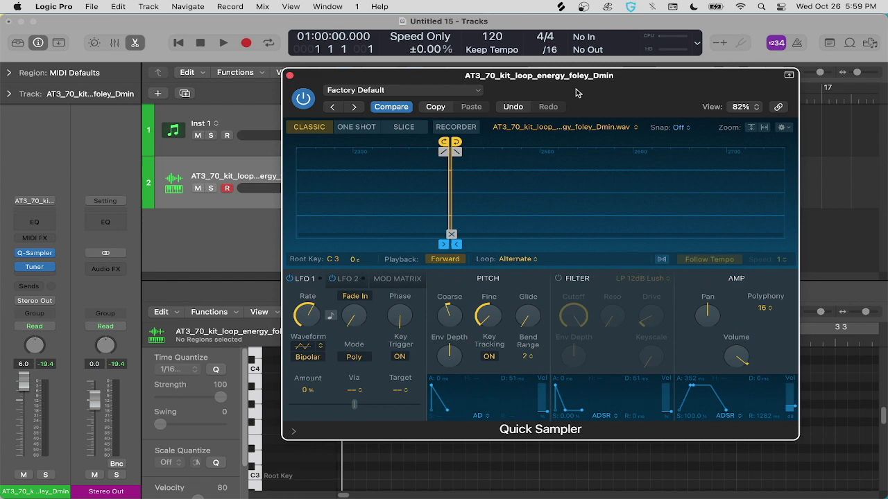
{"action": "left_click", "coordinate": [33, 276]}
{"action": "left_click", "coordinate": [64, 239]}
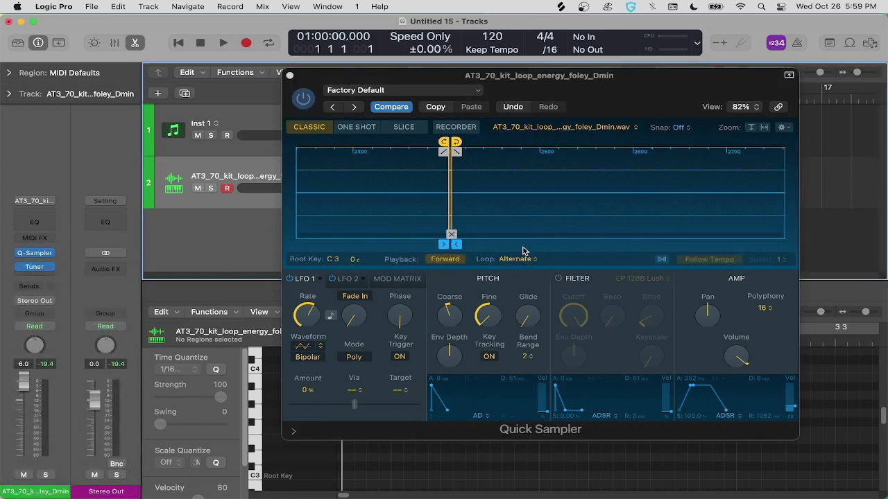
{"action": "left_click_drag", "start_coordinate": [555, 90], "coordinate": [549, 85]}
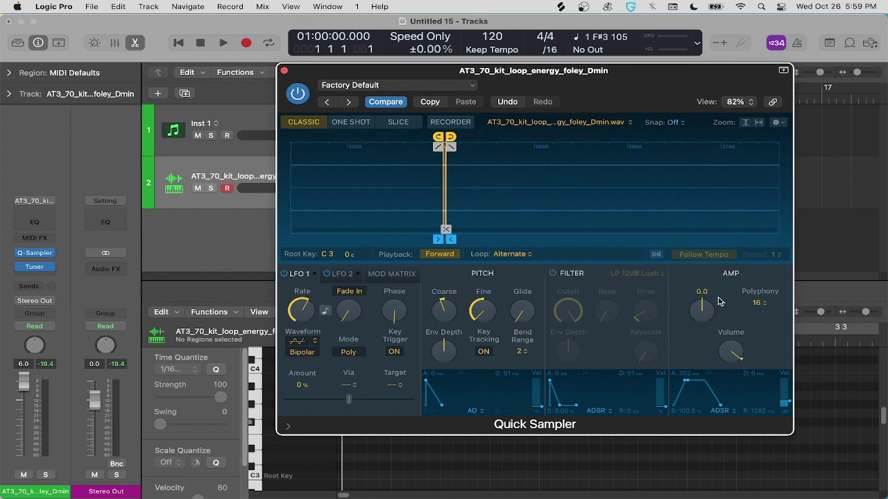
- Set Quick Sampler's polyphony to 1 and raise the pitch glide so that notes slide into each other
{"action": "left_click_drag", "start_coordinate": [685, 394], "coordinate": [665, 385]}
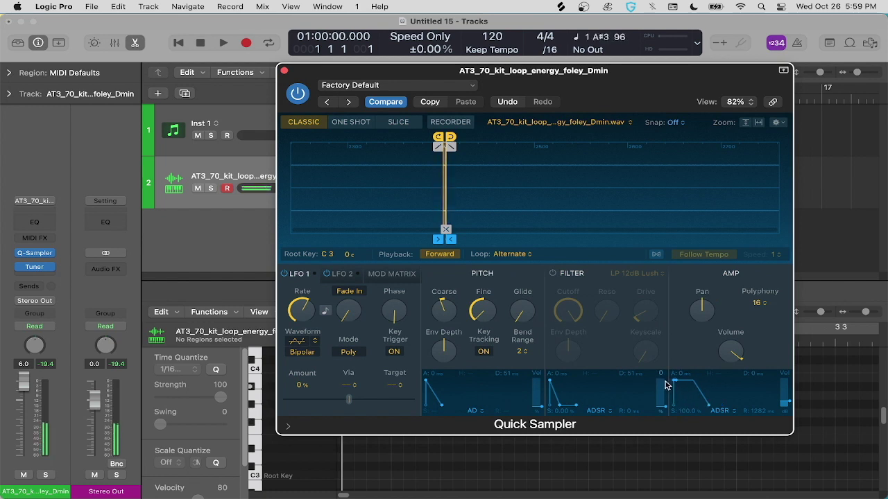
{"action": "left_click", "coordinate": [759, 304]}
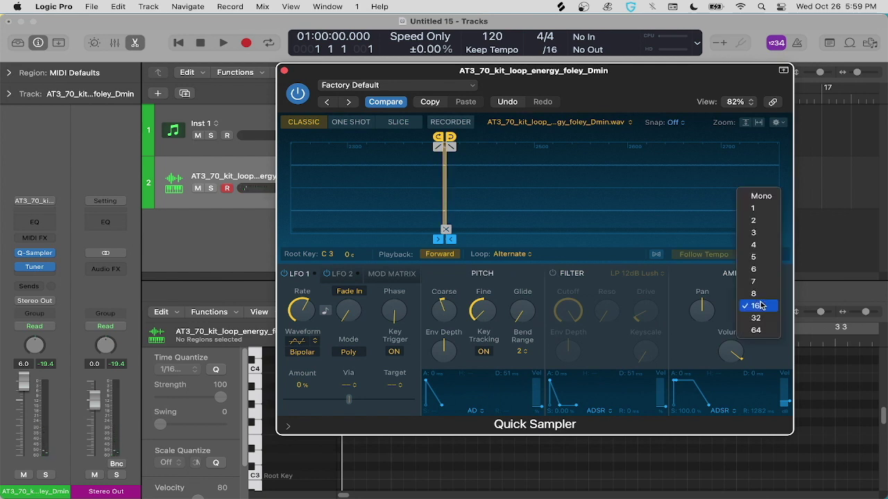
{"action": "left_click", "coordinate": [754, 211]}
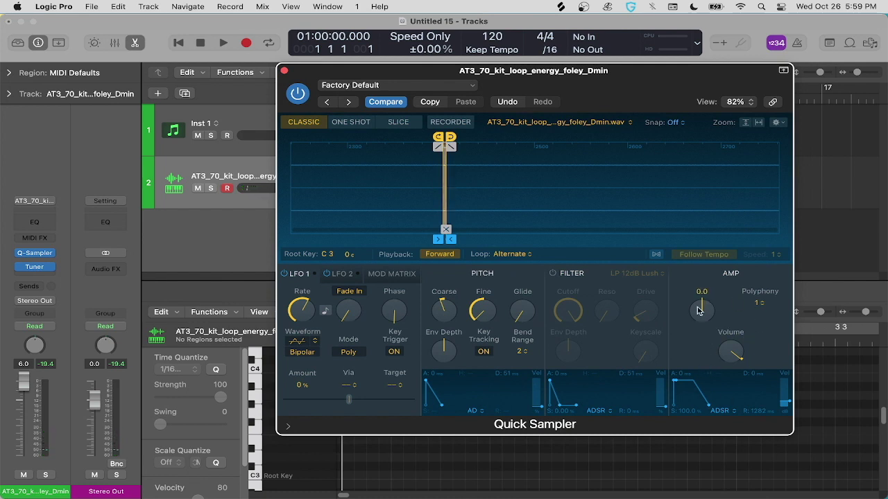
{"action": "mouse_move", "coordinate": [522, 316]}
{"action": "left_click_drag", "start_coordinate": [526, 311], "coordinate": [528, 279]}
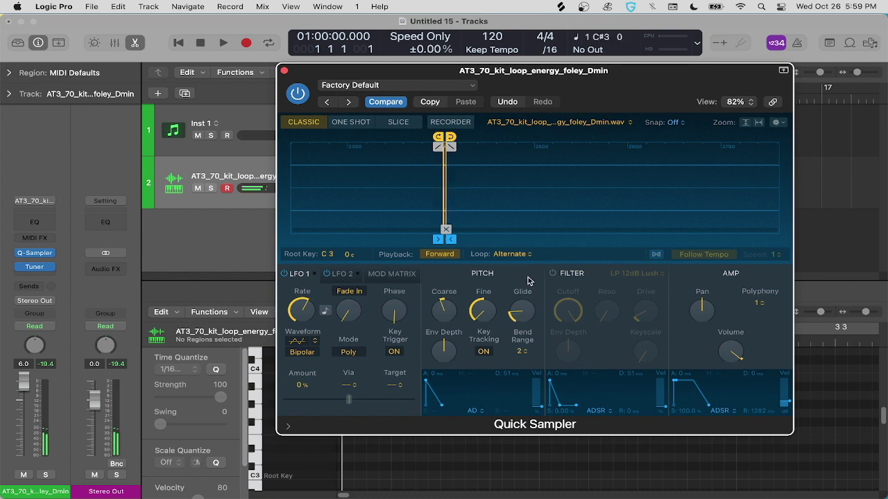
{"action": "mouse_move", "coordinate": [503, 314]}
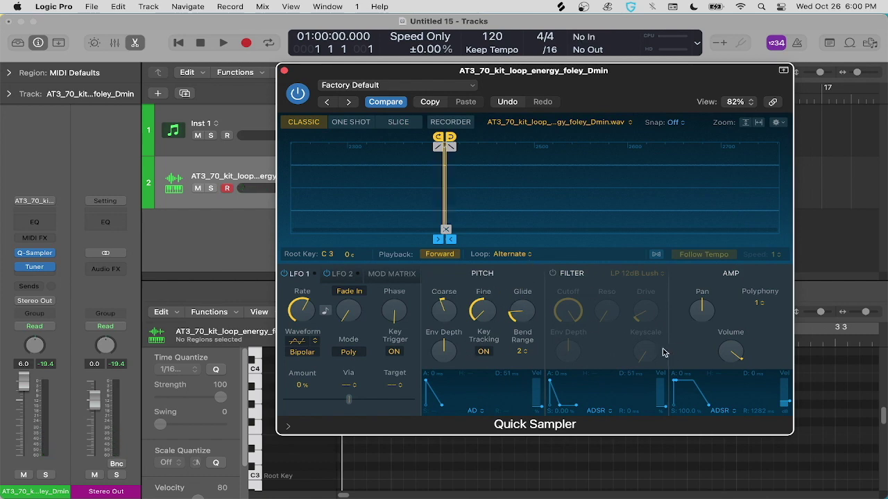
- Look through the audio effect choices for the foley track without adding one, and close Quick Sampler
{"action": "left_click_drag", "start_coordinate": [521, 88], "coordinate": [532, 92]}
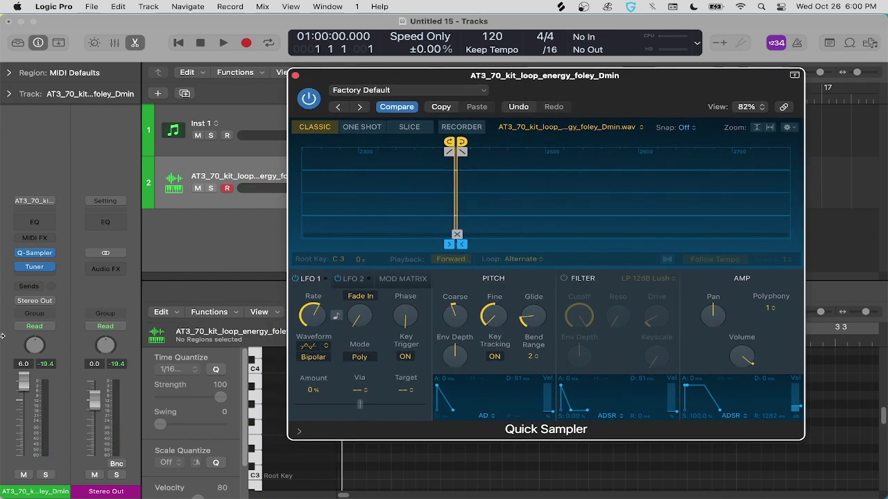
{"action": "left_click", "coordinate": [34, 269]}
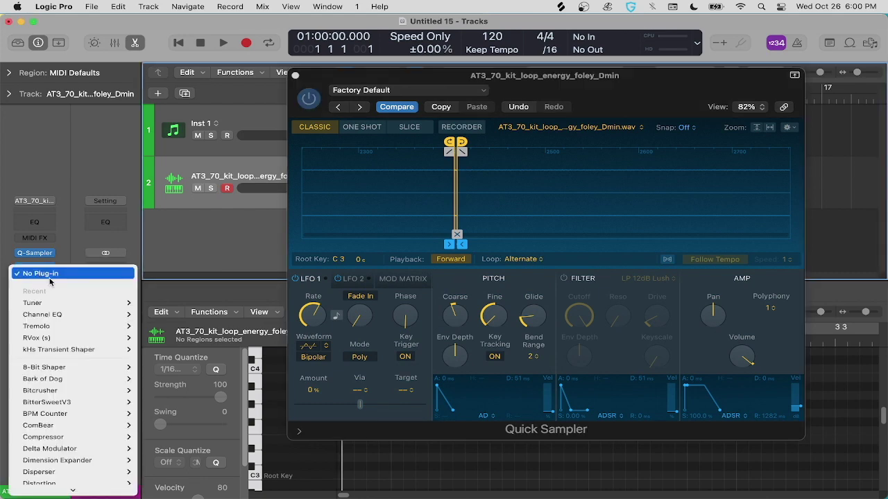
{"action": "left_click", "coordinate": [78, 221]}
{"action": "left_click_drag", "start_coordinate": [555, 83], "coordinate": [539, 99]}
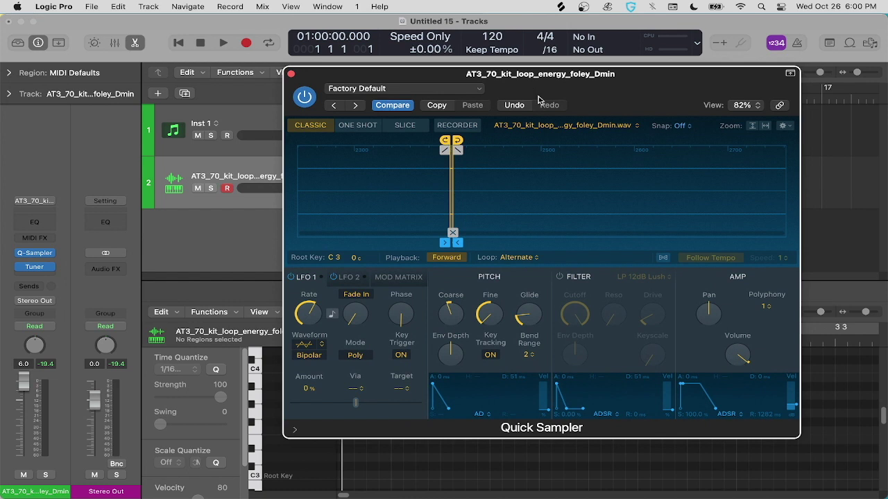
{"action": "left_click", "coordinate": [291, 74]}
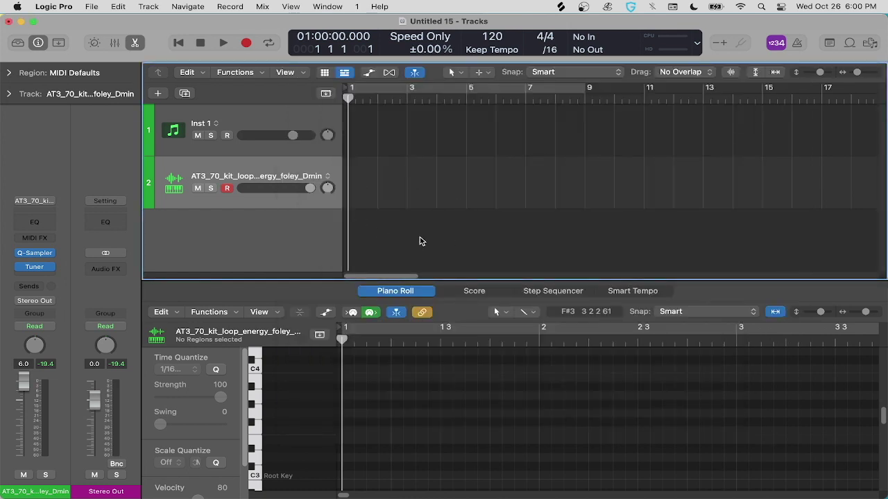